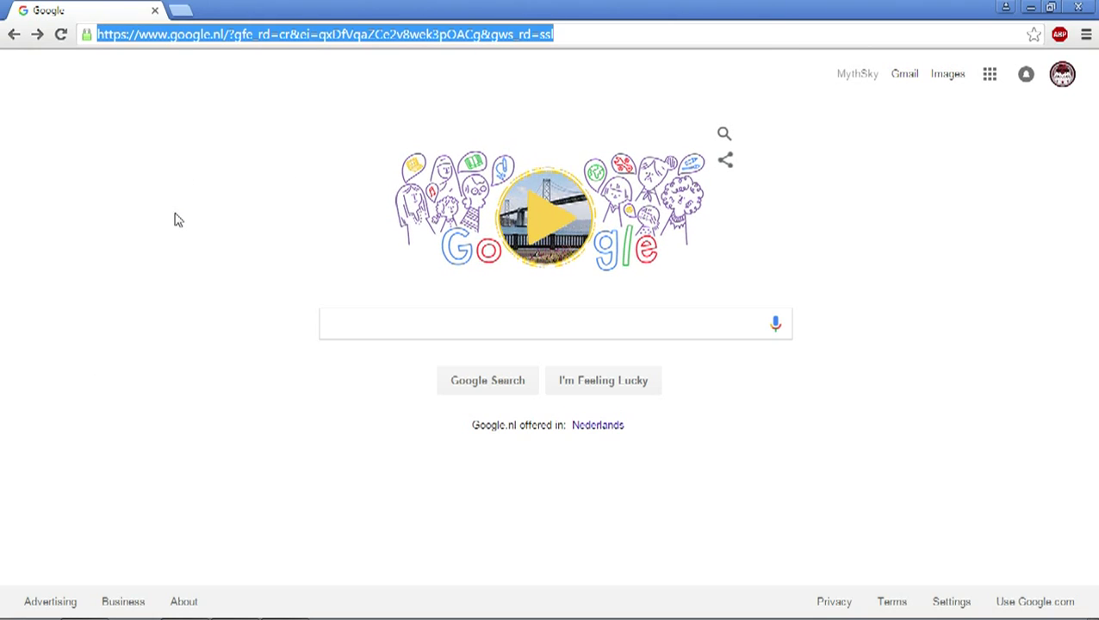
# Step: Load ESL Play's Alliance of Valiant Arms page and open the A.V.A 5on5 Tuesday Demolition Cup #1
pyautogui.write('play.eslgaming.com/play/allianceofvaliantarms/global')
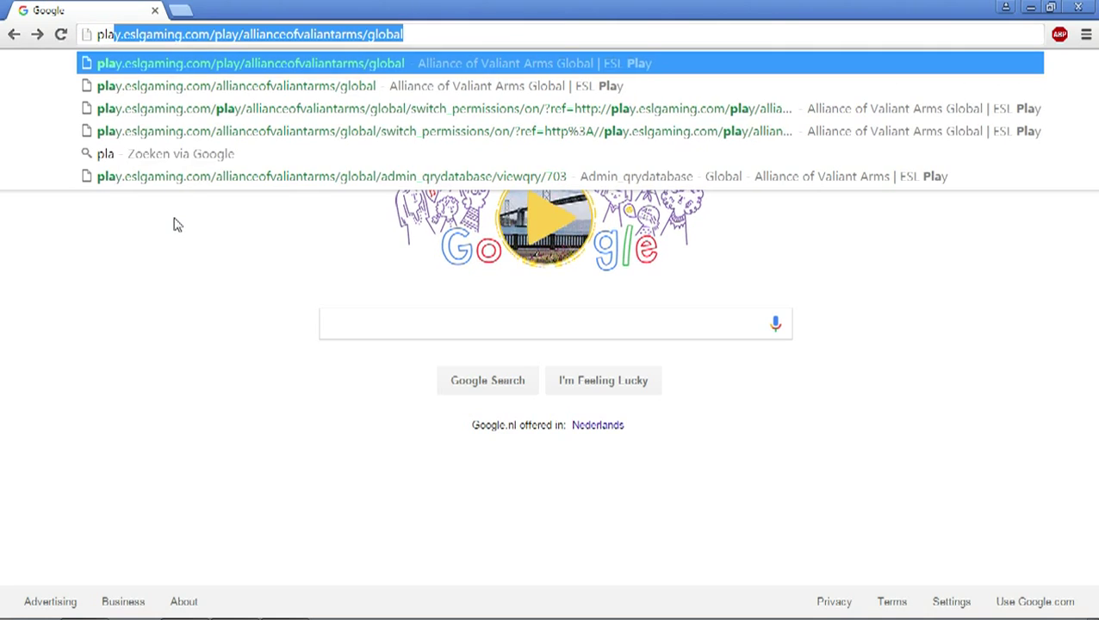
pyautogui.press('Return')
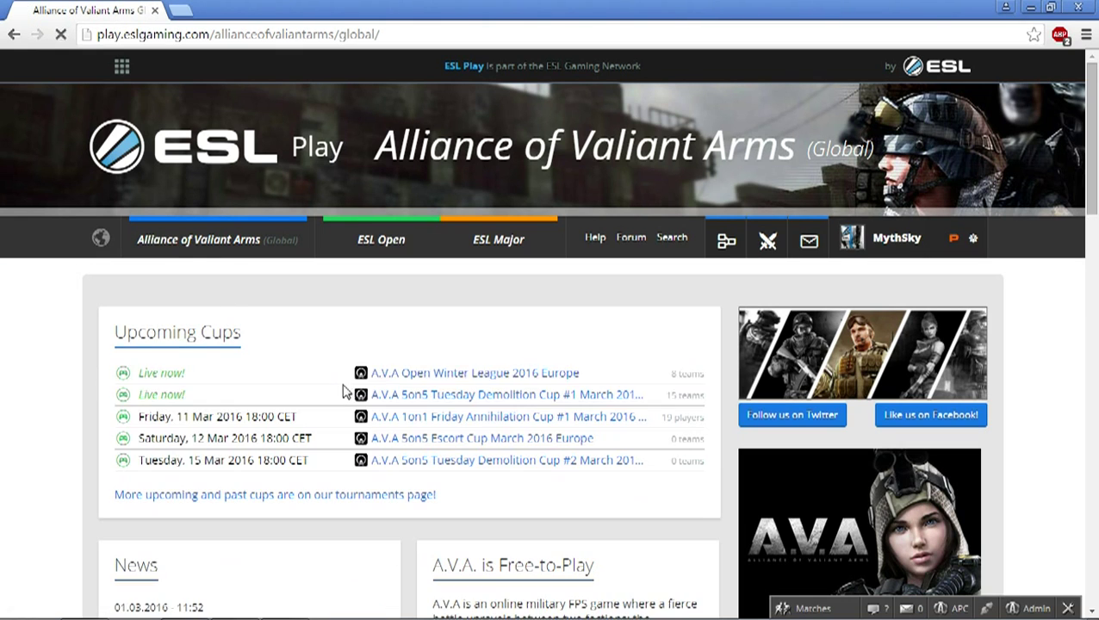
pyautogui.click(413, 404)
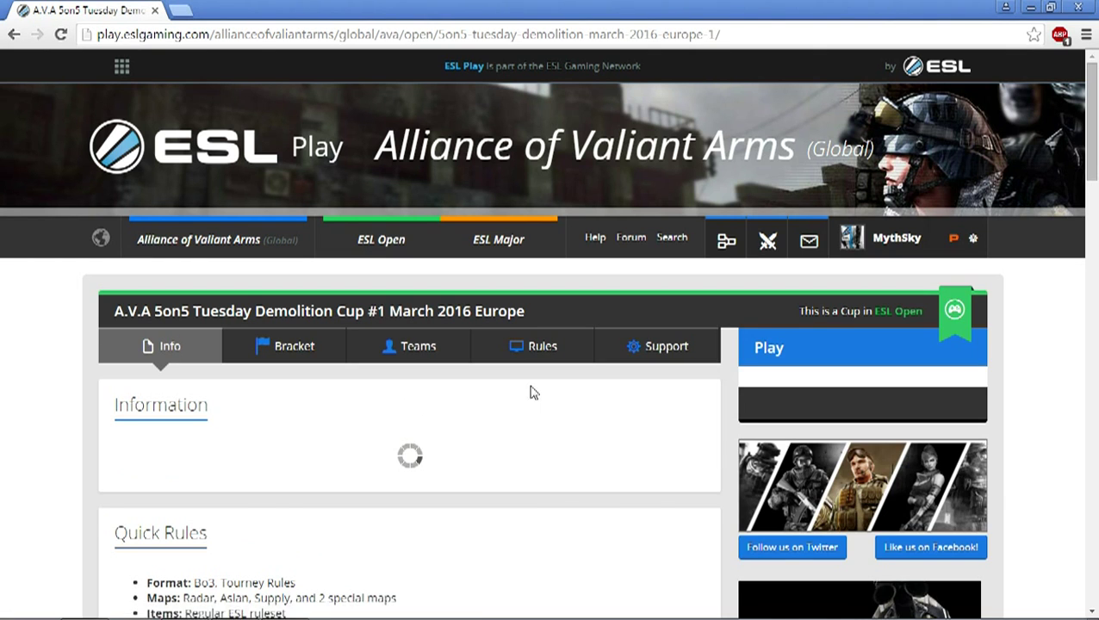
# Step: In the cup's Rules, follow the Wire Guide's anti-cheat link to the ESL Anticheat page
pyautogui.click(542, 347)
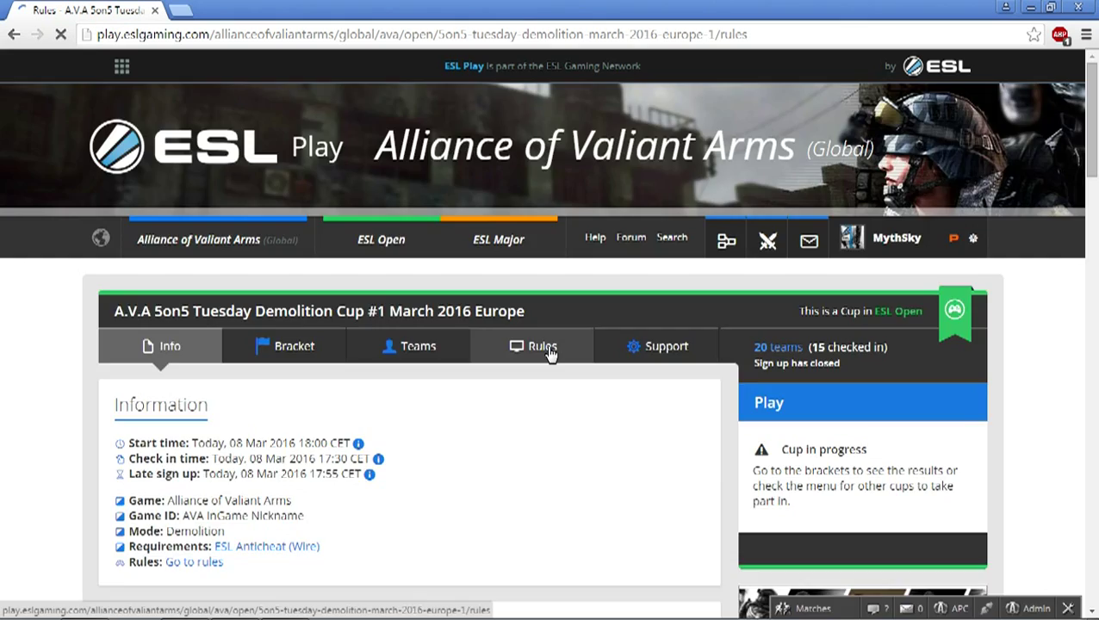
pyautogui.scroll(-2, 543, 358)
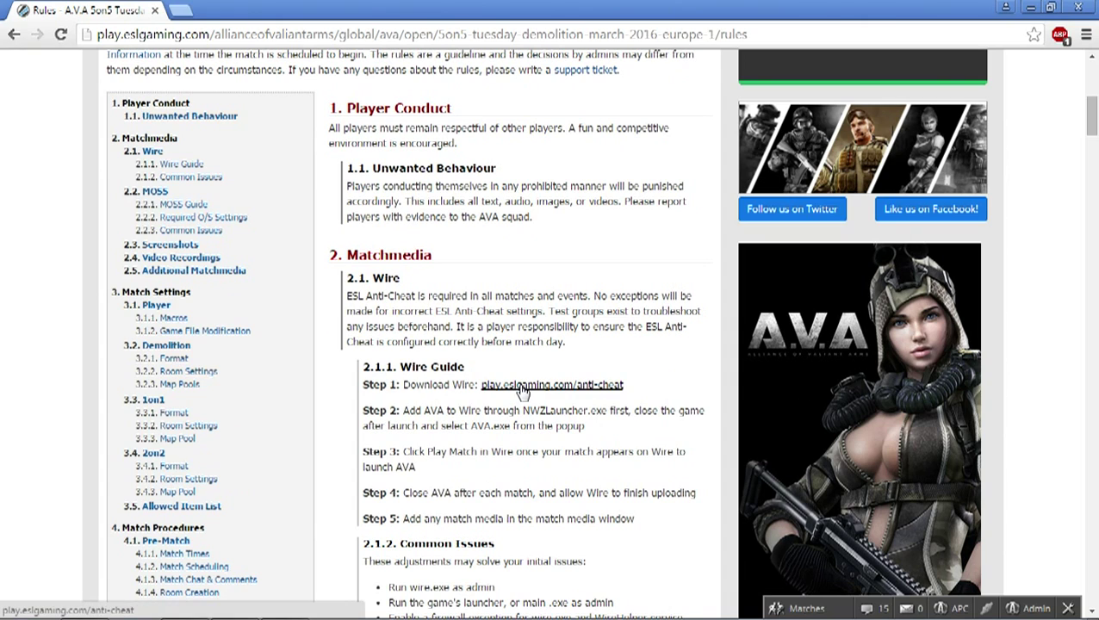
pyautogui.click(522, 389)
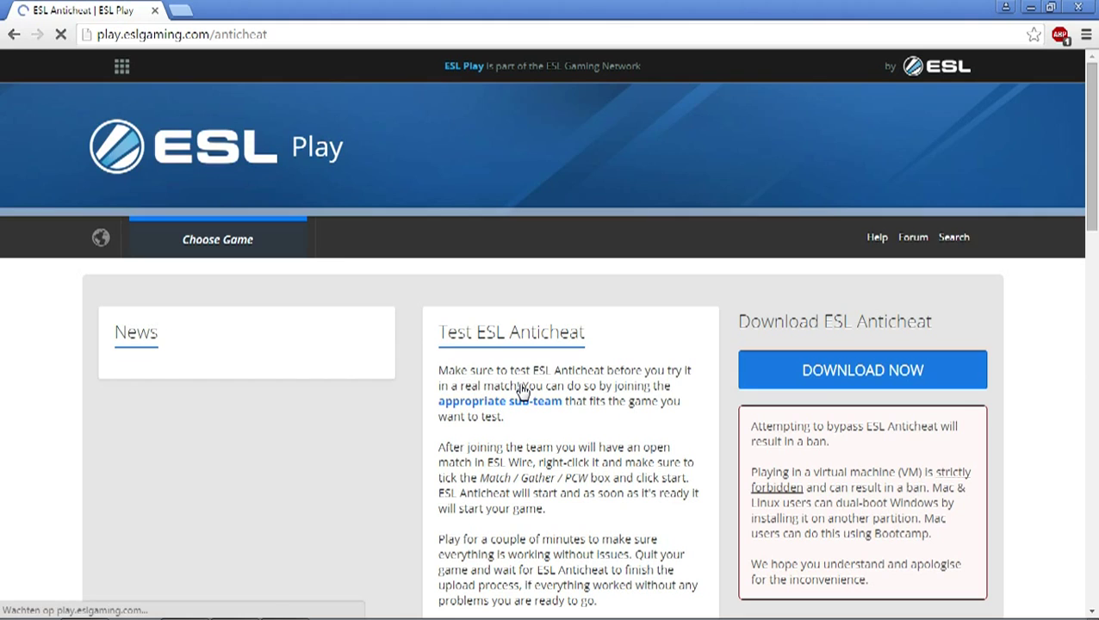
pyautogui.scroll(-2, 469, 403)
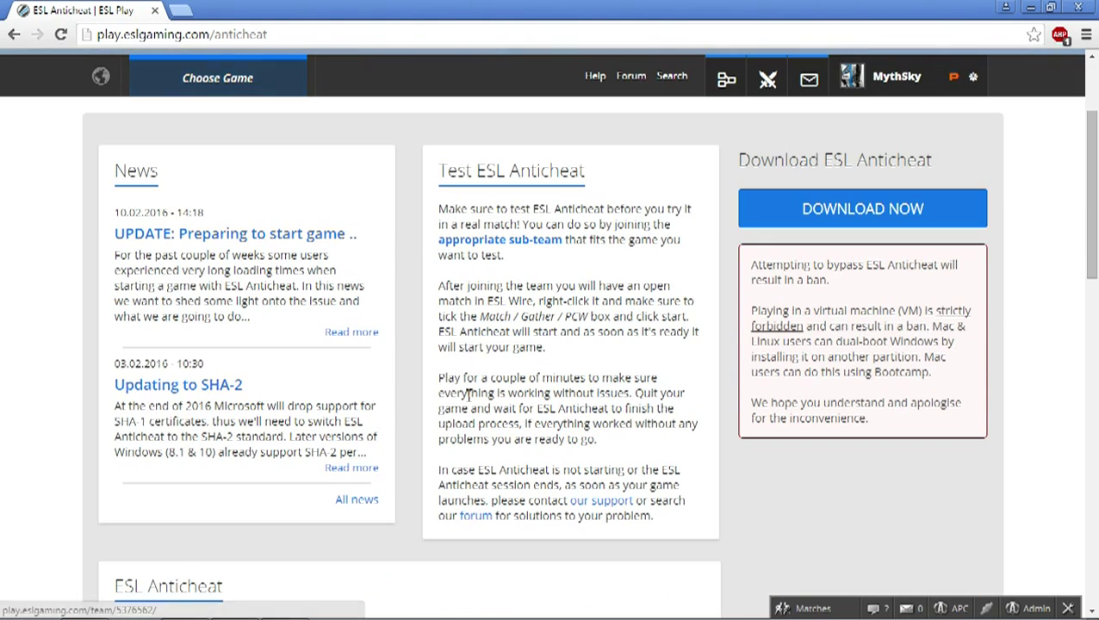
# Step: Go to the ESL Wire download page and download the ESL Wire setup file
pyautogui.click(857, 212)
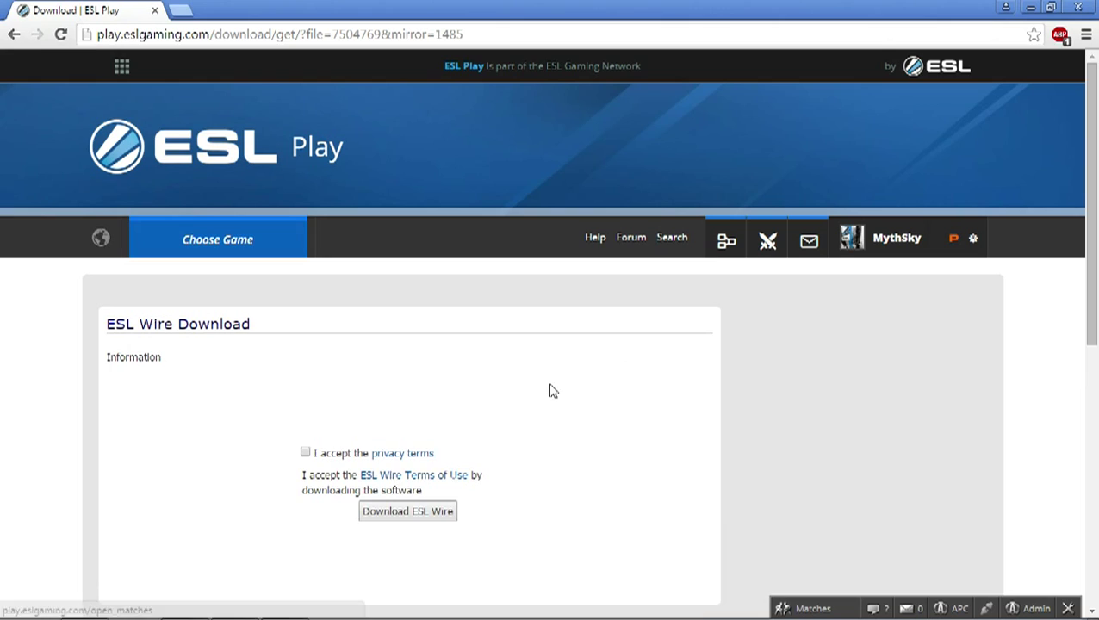
pyautogui.scroll(-1, 361, 398)
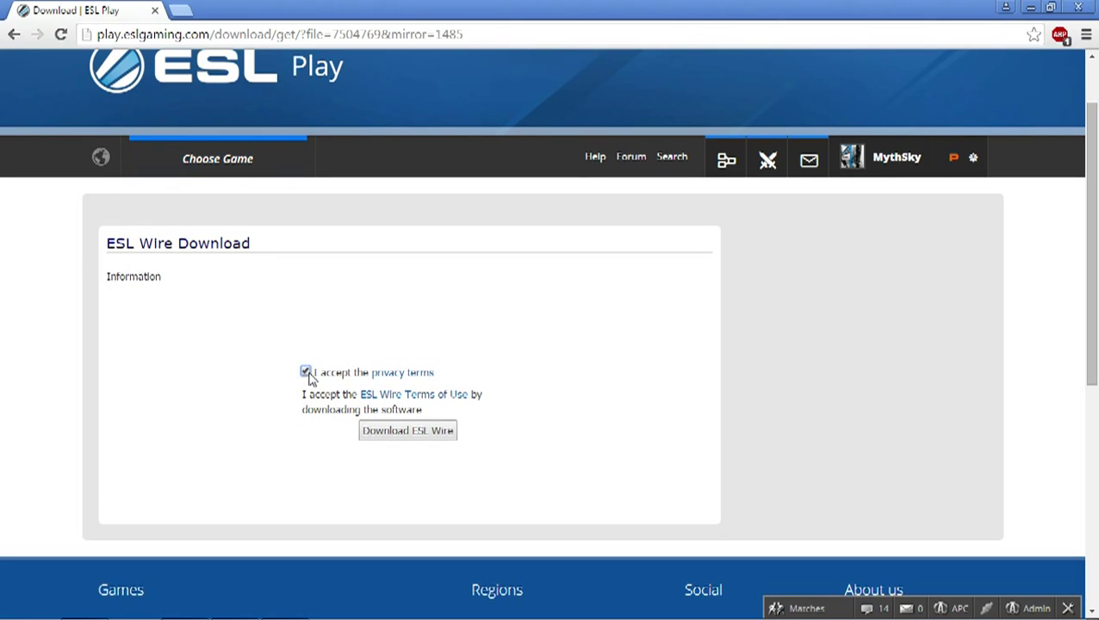
pyautogui.click(406, 441)
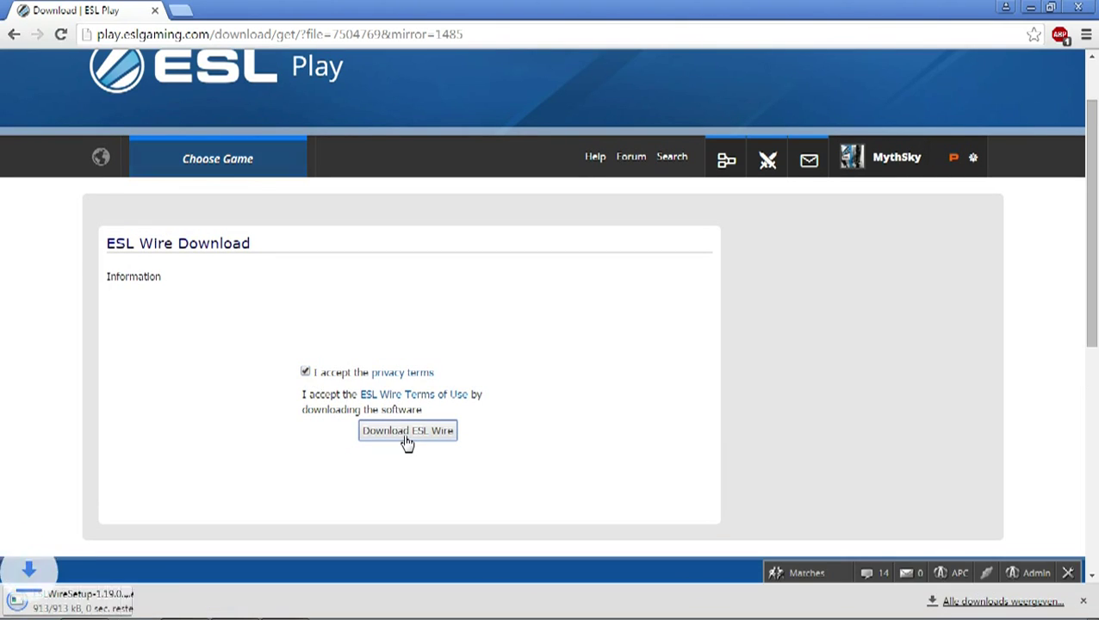
# Step: Run the downloaded ESL Wire setup file, allowing it to execute
pyautogui.click(116, 605)
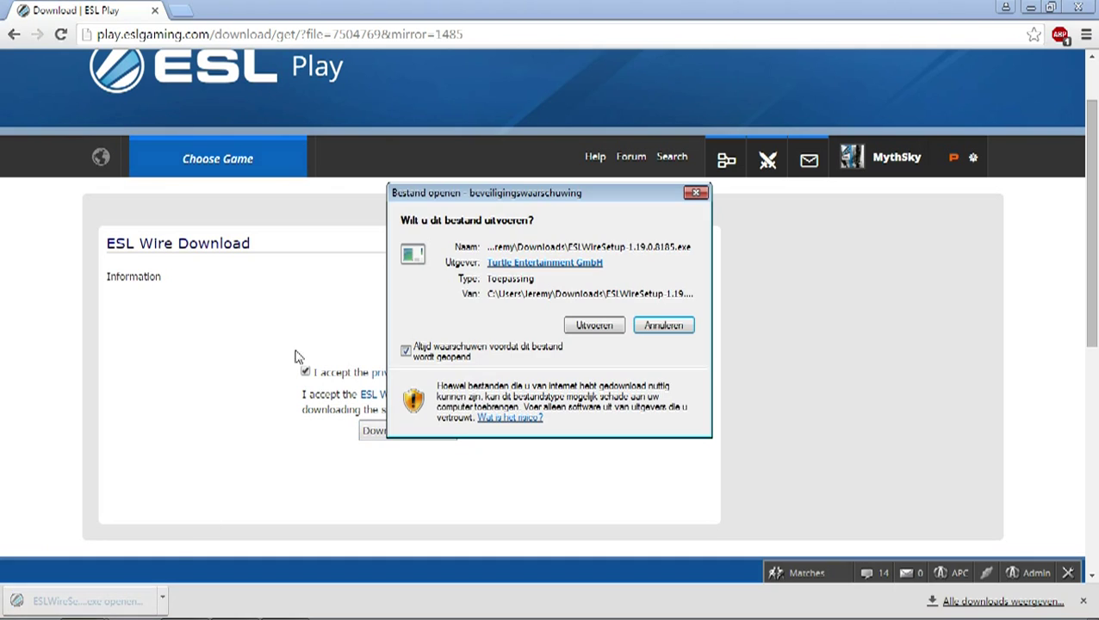
pyautogui.click(590, 329)
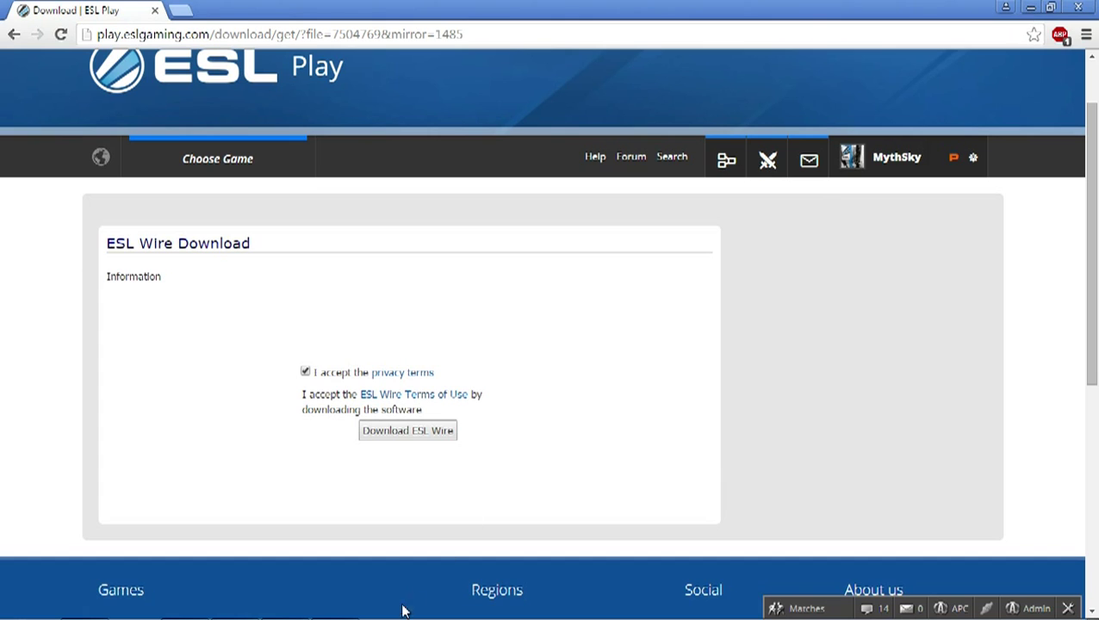
pyautogui.moveTo(379, 615)
# Step: Minimize Chrome, start the ESL Wire 1.19.0 installer and choose English as the setup language
pyautogui.click(1030, 7)
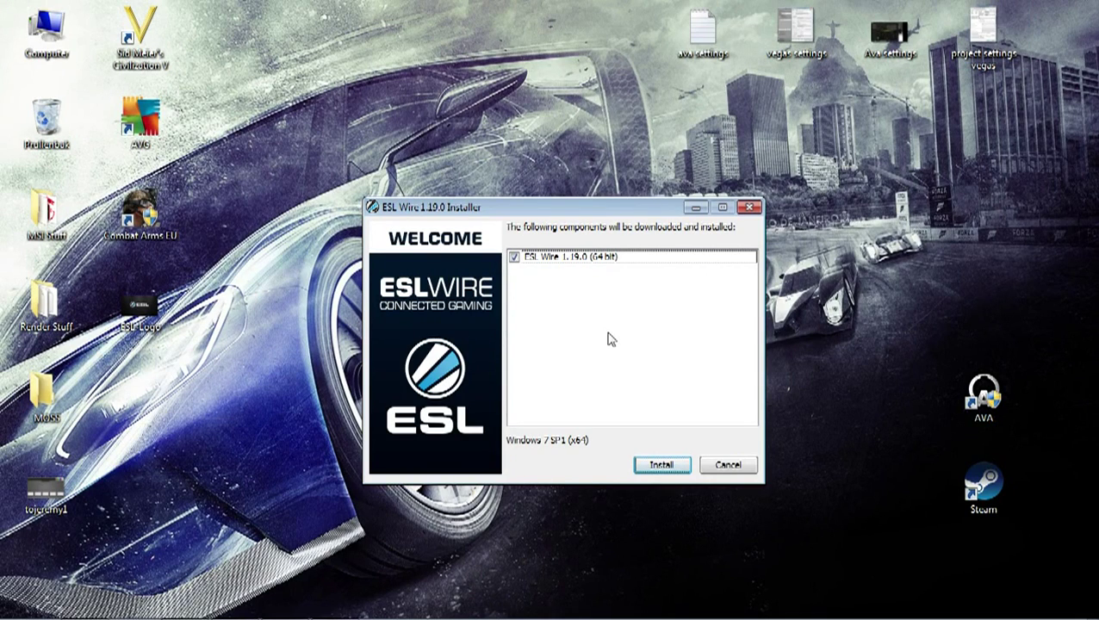
pyautogui.click(661, 465)
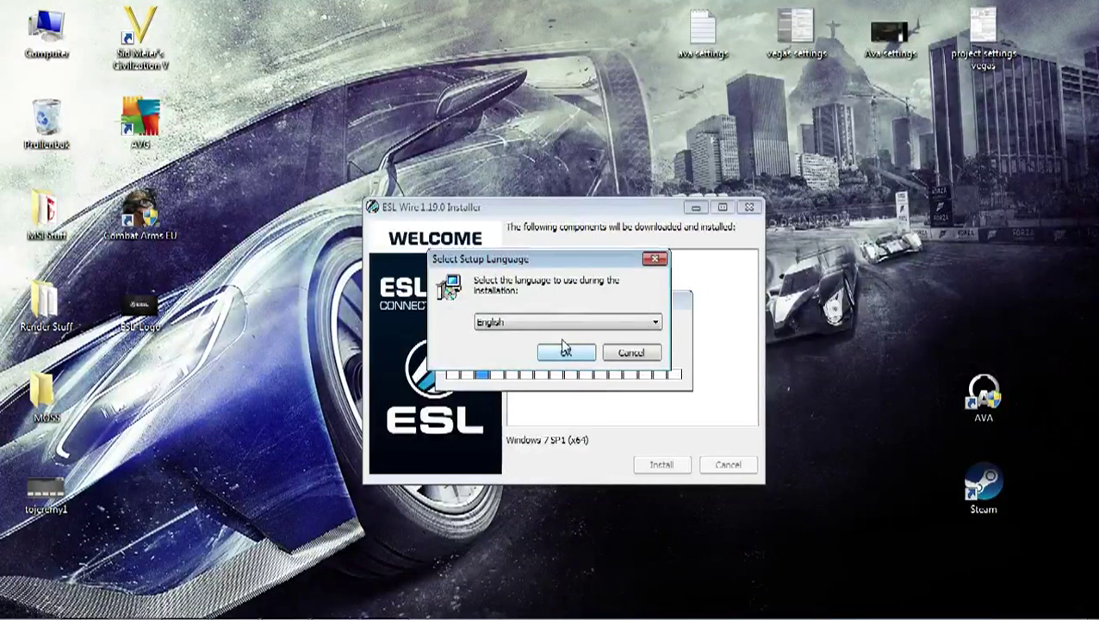
pyautogui.click(566, 354)
# Step: Accept the license and privacy agreements, keep Express setup and install ESL Wire
pyautogui.click(638, 446)
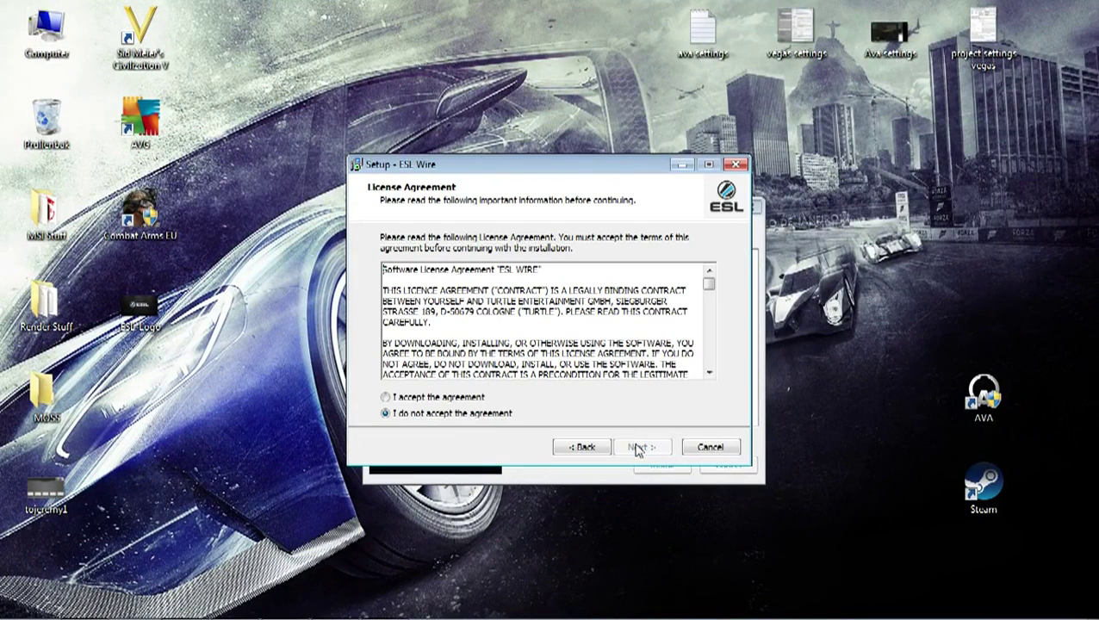
pyautogui.click(420, 397)
pyautogui.click(640, 447)
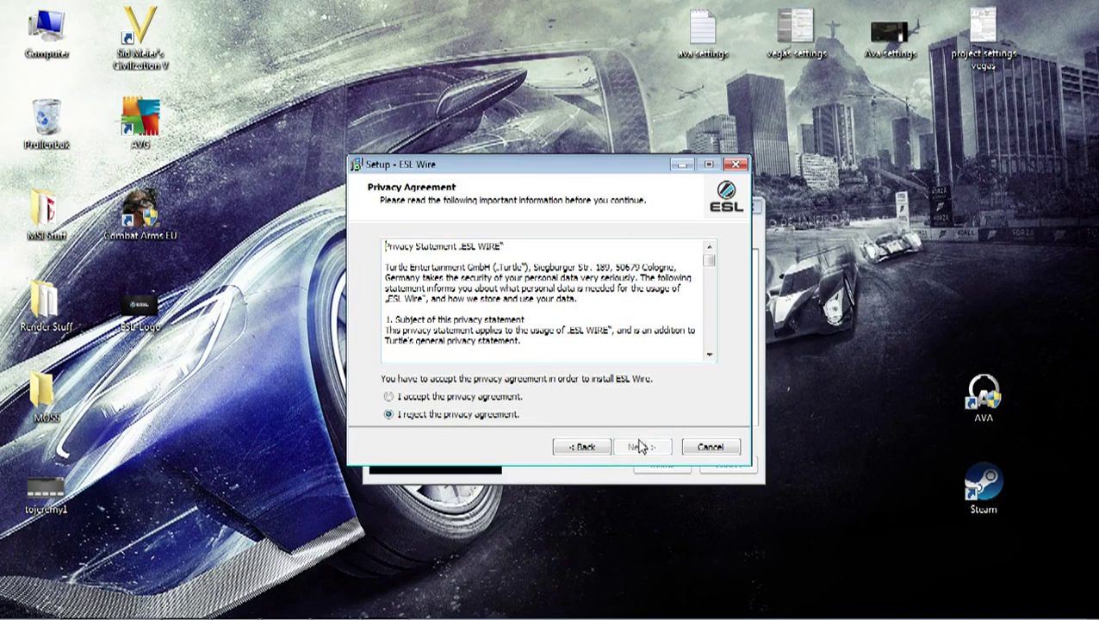
pyautogui.click(486, 399)
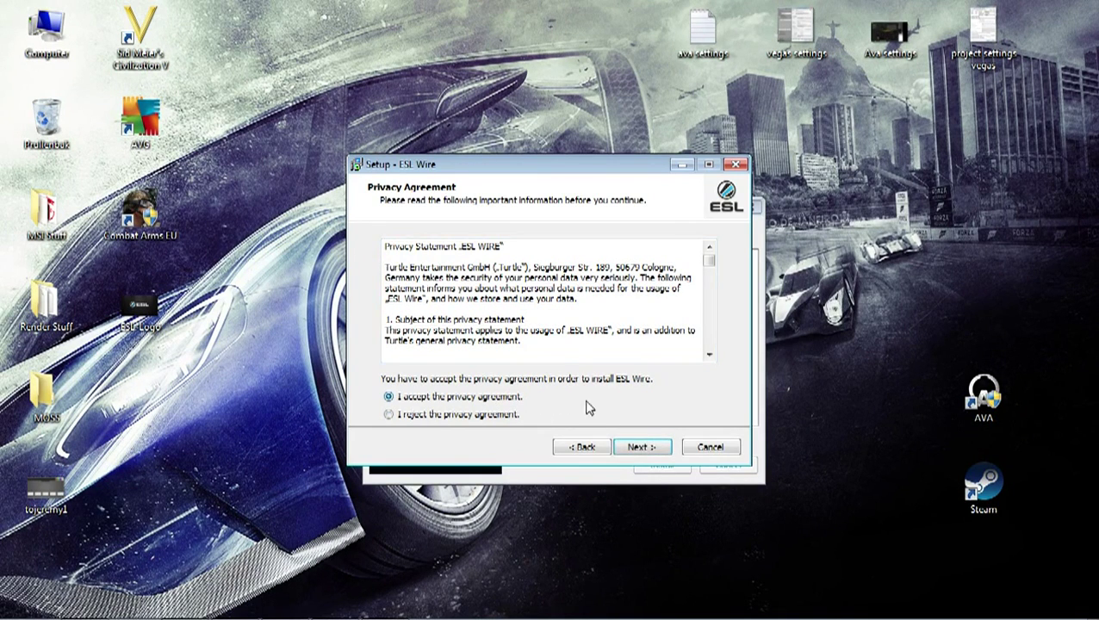
pyautogui.click(641, 444)
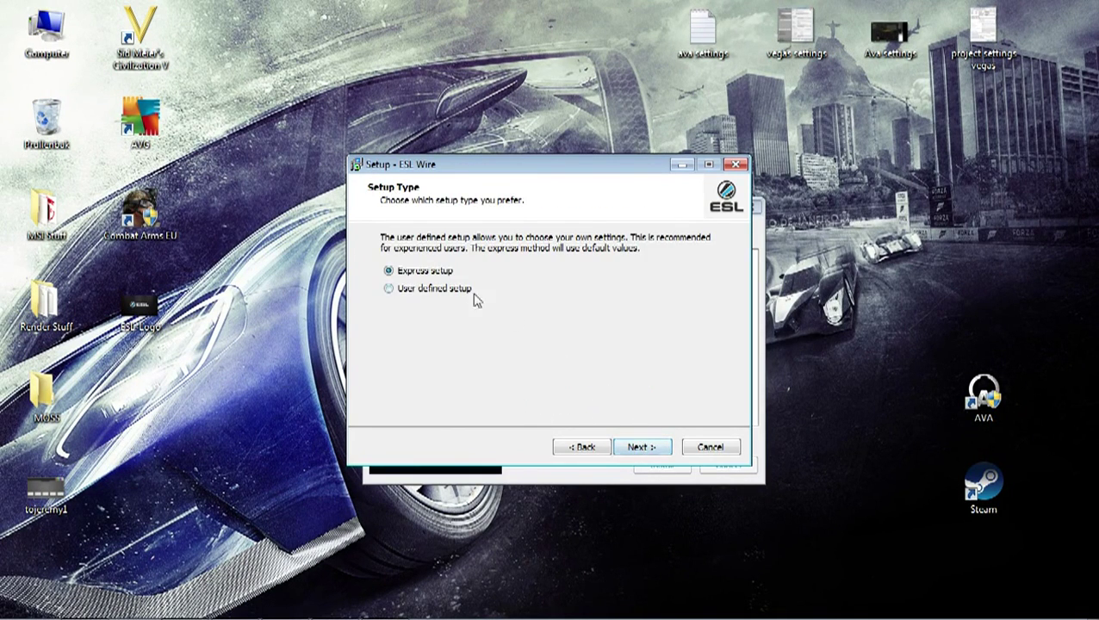
pyautogui.click(640, 447)
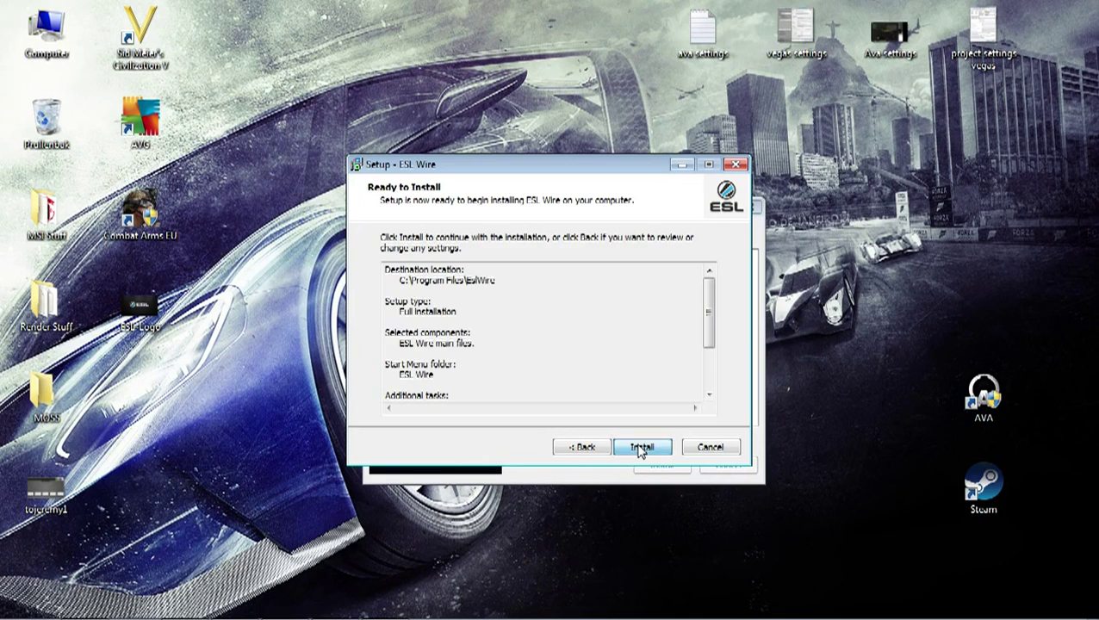
pyautogui.click(642, 447)
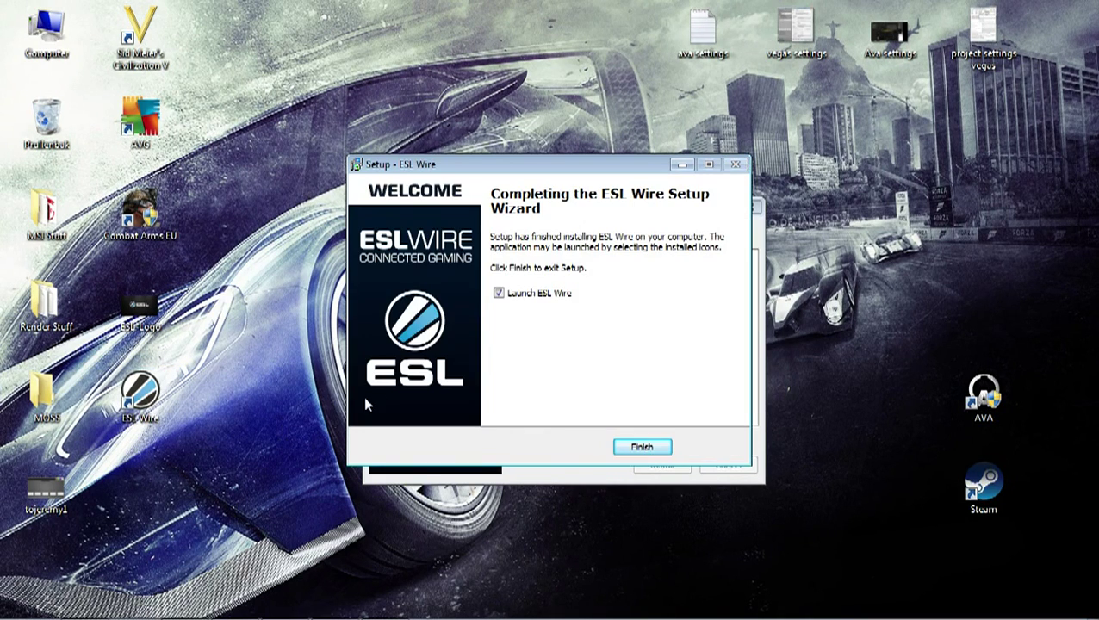
# Step: Untick Launch ESL Wire, finish the setup wizard and close the installer
pyautogui.click(499, 293)
pyautogui.click(634, 448)
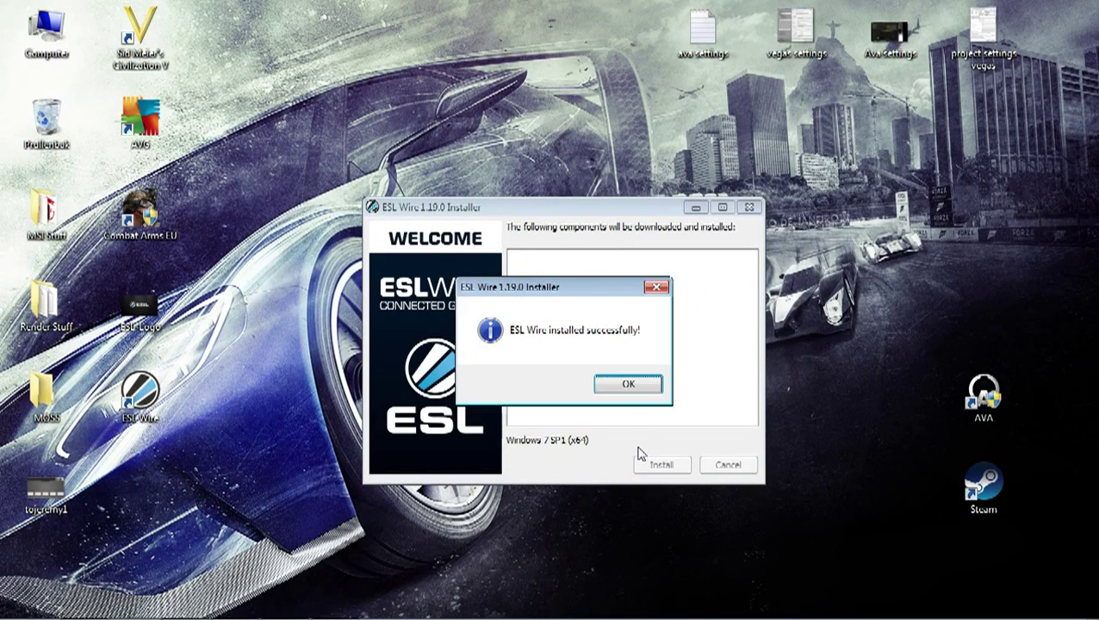
pyautogui.click(632, 387)
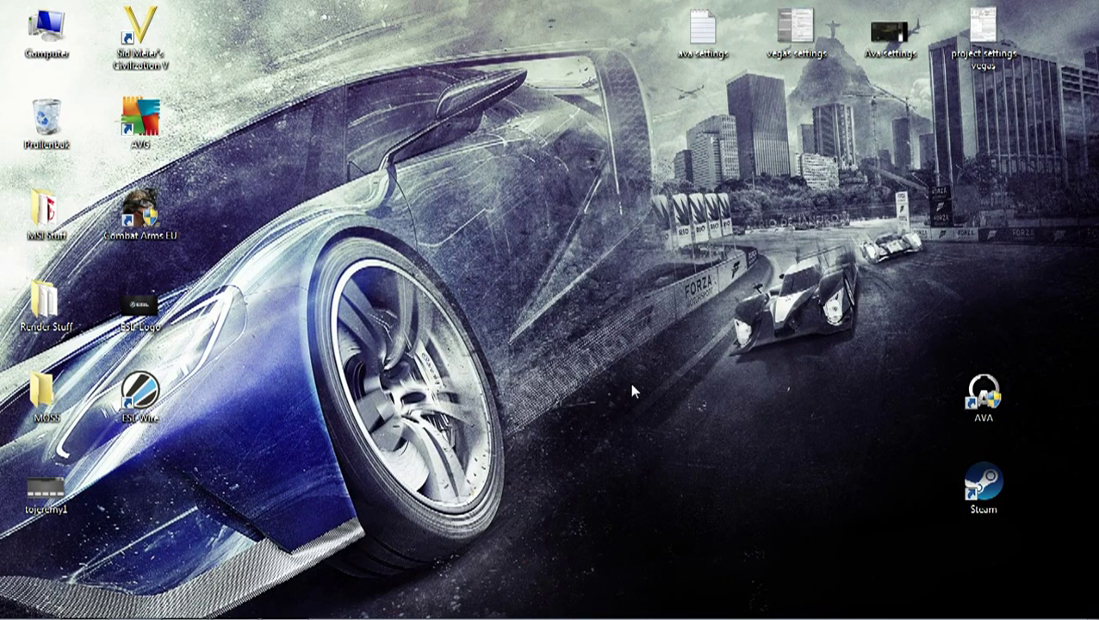
# Step: Set the ESL Wire desktop shortcut to always run as administrator under Compatibiliteit
pyautogui.rightClick(136, 403)
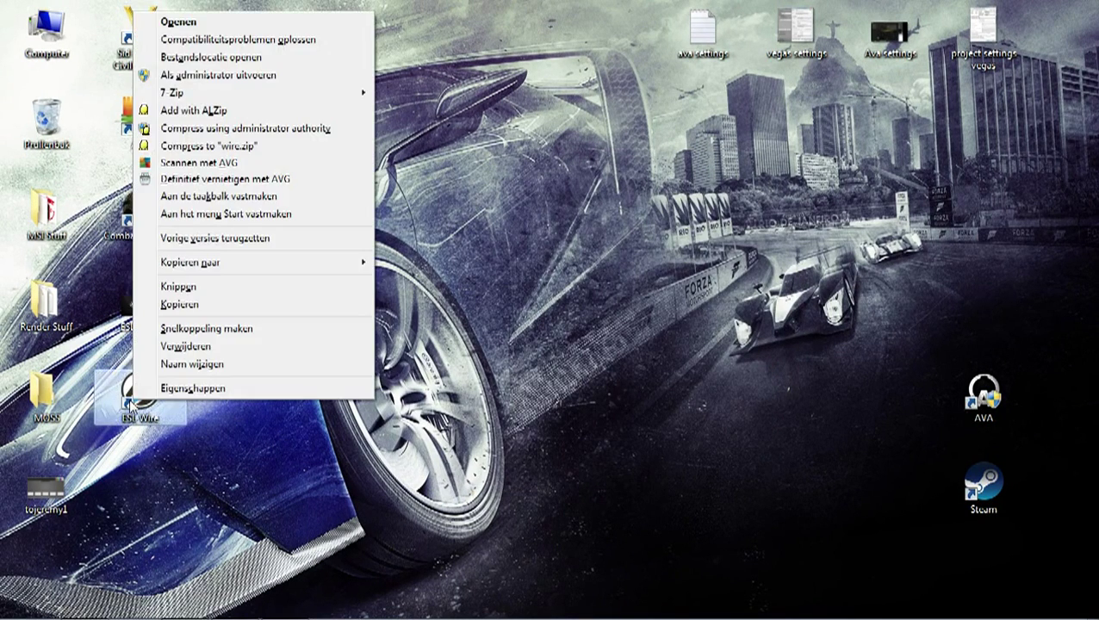
pyautogui.click(197, 394)
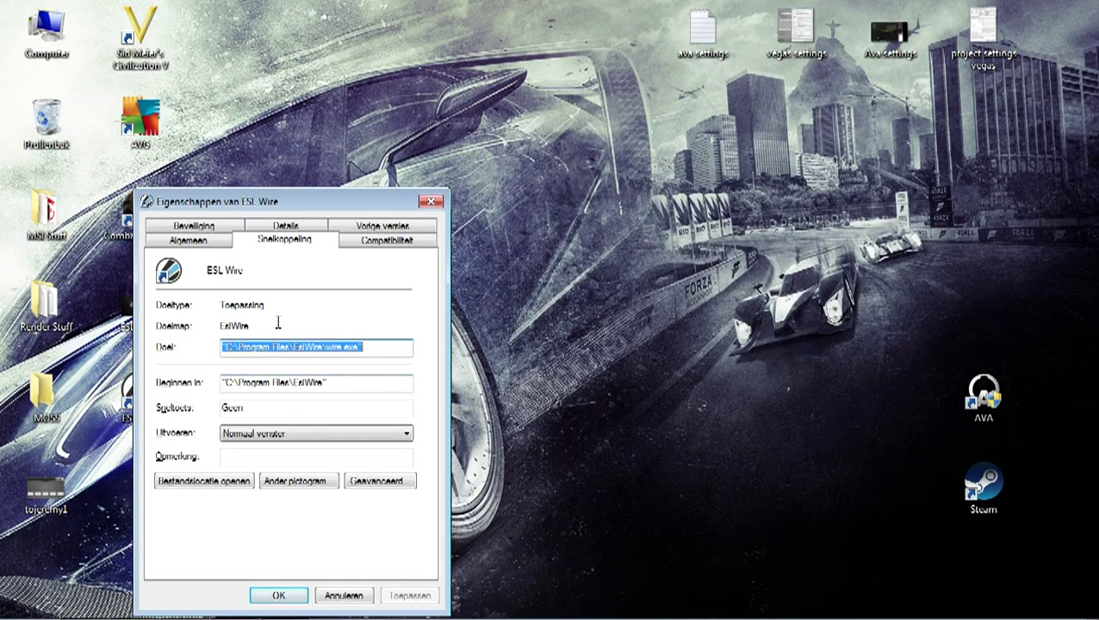
pyautogui.click(375, 244)
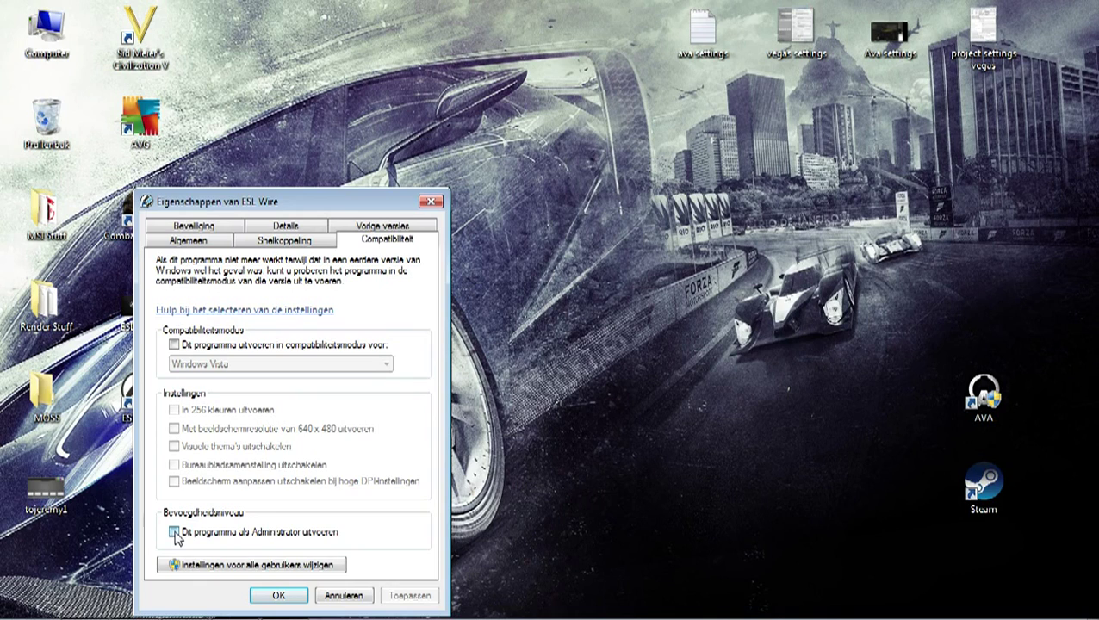
pyautogui.click(175, 532)
pyautogui.click(413, 597)
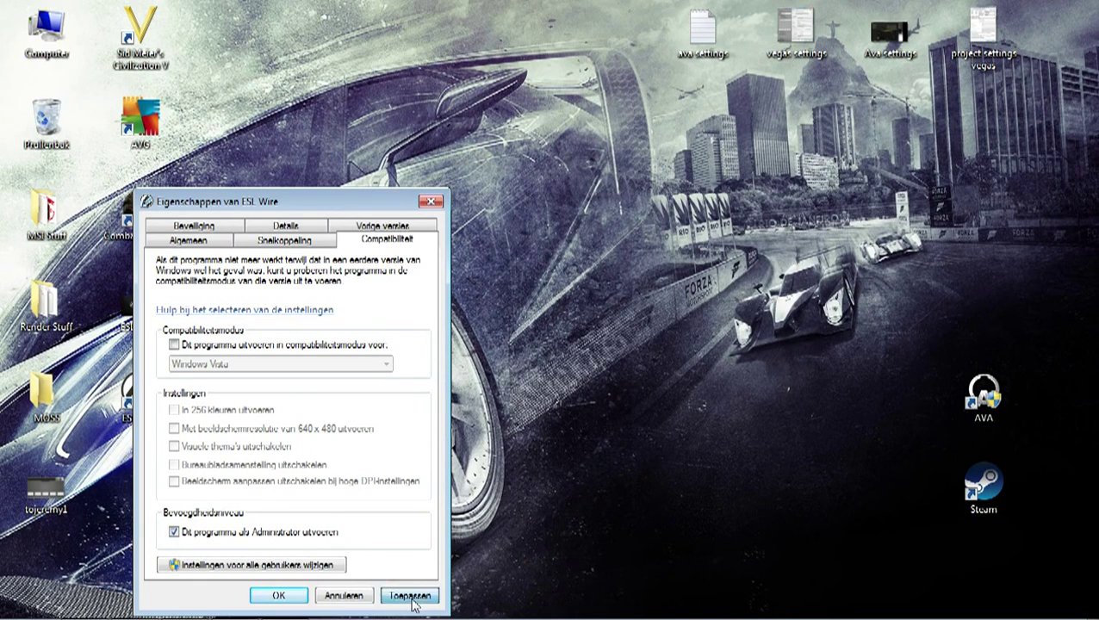
pyautogui.click(280, 595)
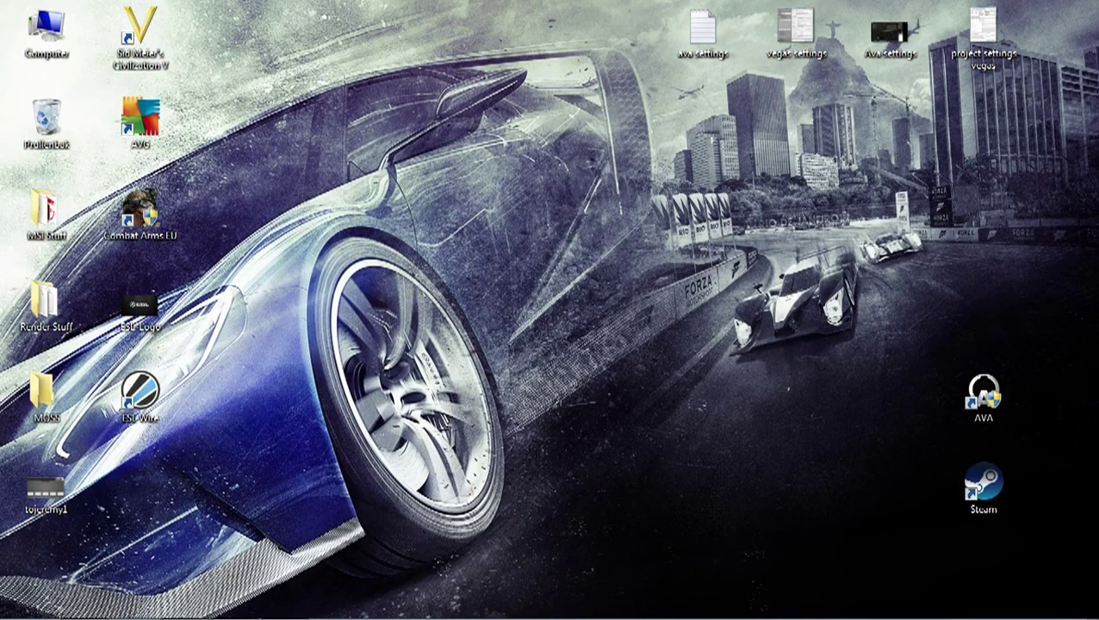
# Step: Launch ESL Wire and log in with the account e-mail and password, remembering account information
pyautogui.click(135, 394)
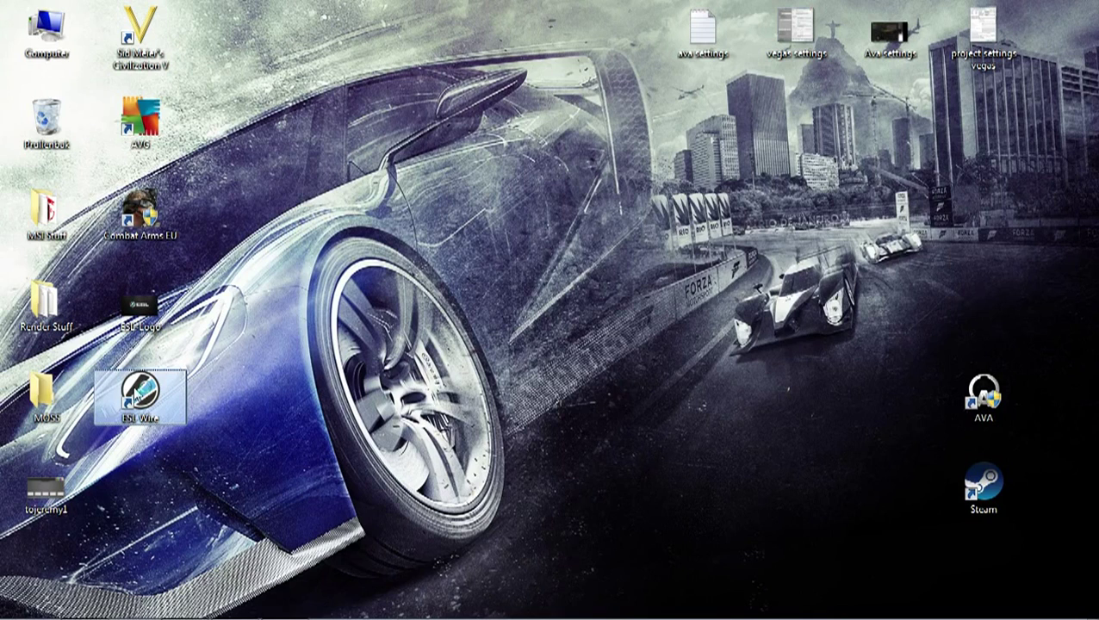
pyautogui.doubleClick(135, 395)
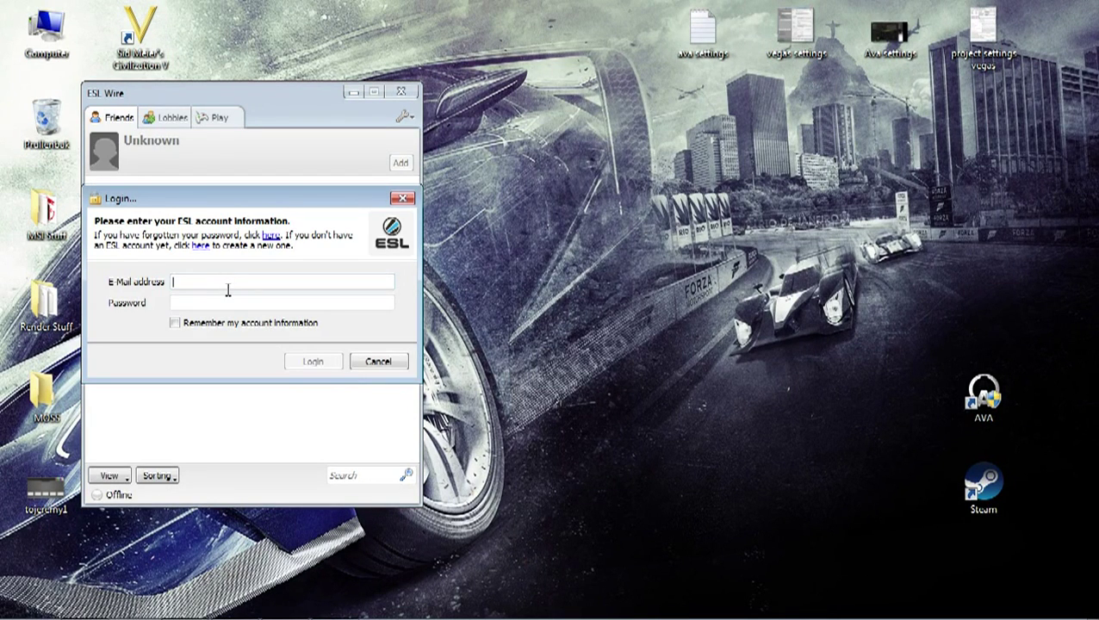
pyautogui.click(174, 325)
pyautogui.click(193, 279)
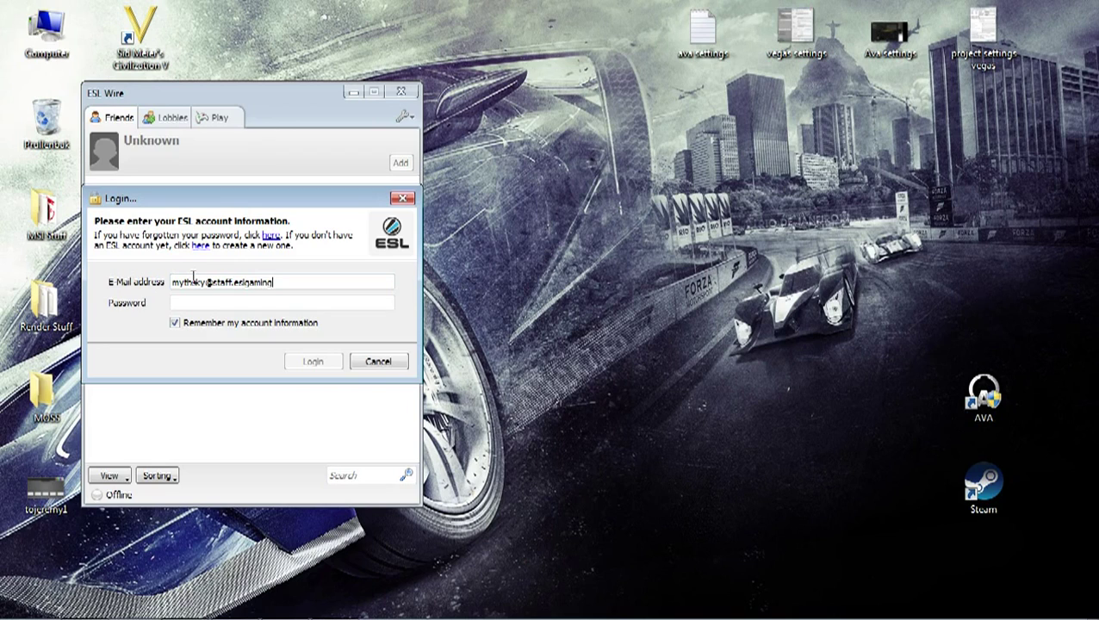
pyautogui.press('Tab')
pyautogui.write('*')
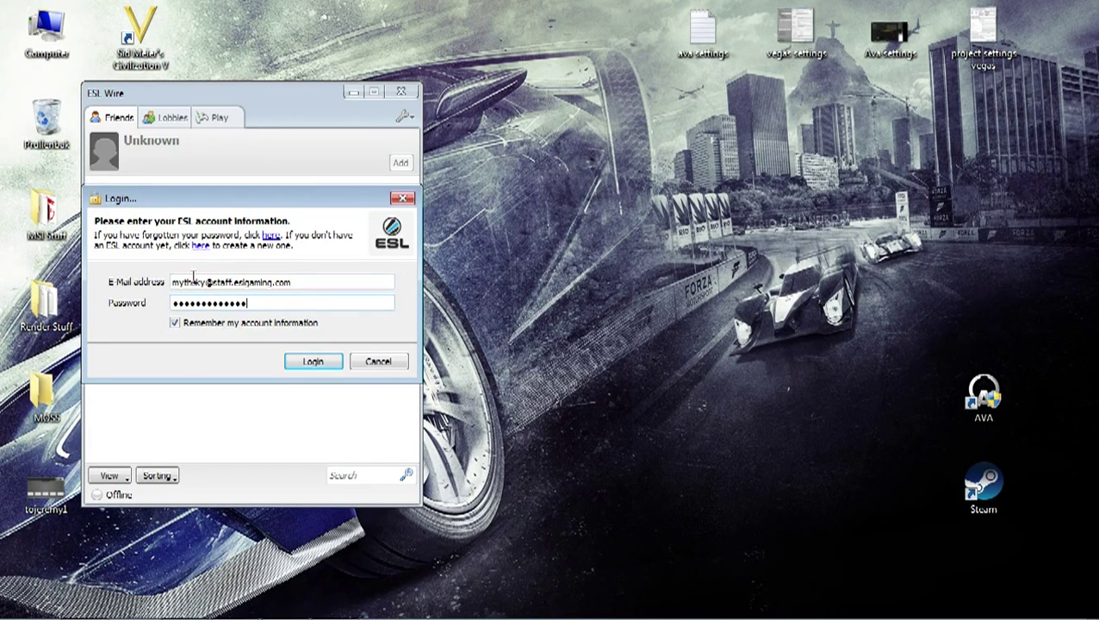
pyautogui.click(312, 362)
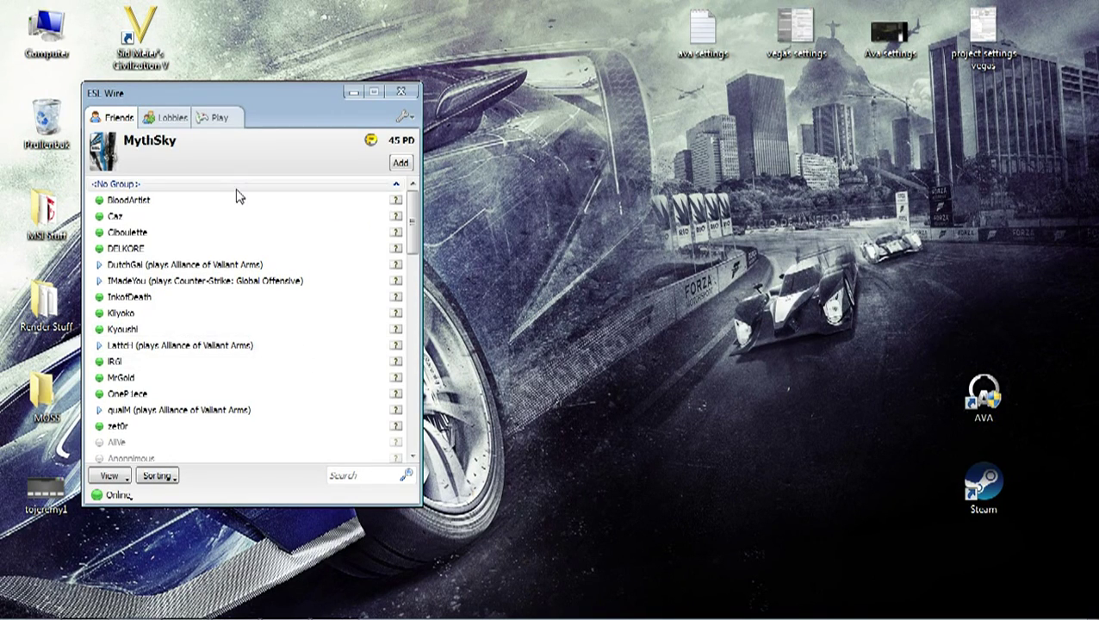
# Step: Switch to the Play tab to list Combat Arms, Counter-Strike: Global Offensive and Team Fortress 2
pyautogui.click(220, 122)
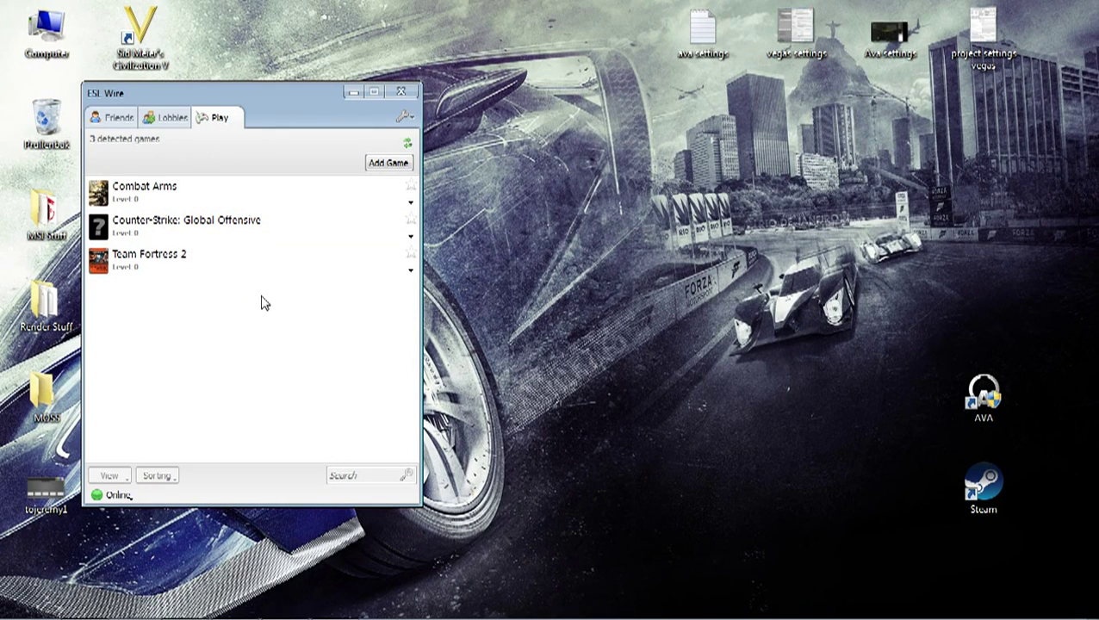
# Step: Add a game manually, filter for 'Allia', select Alliance of Valiant Arms and continue to launcher selection
pyautogui.click(379, 164)
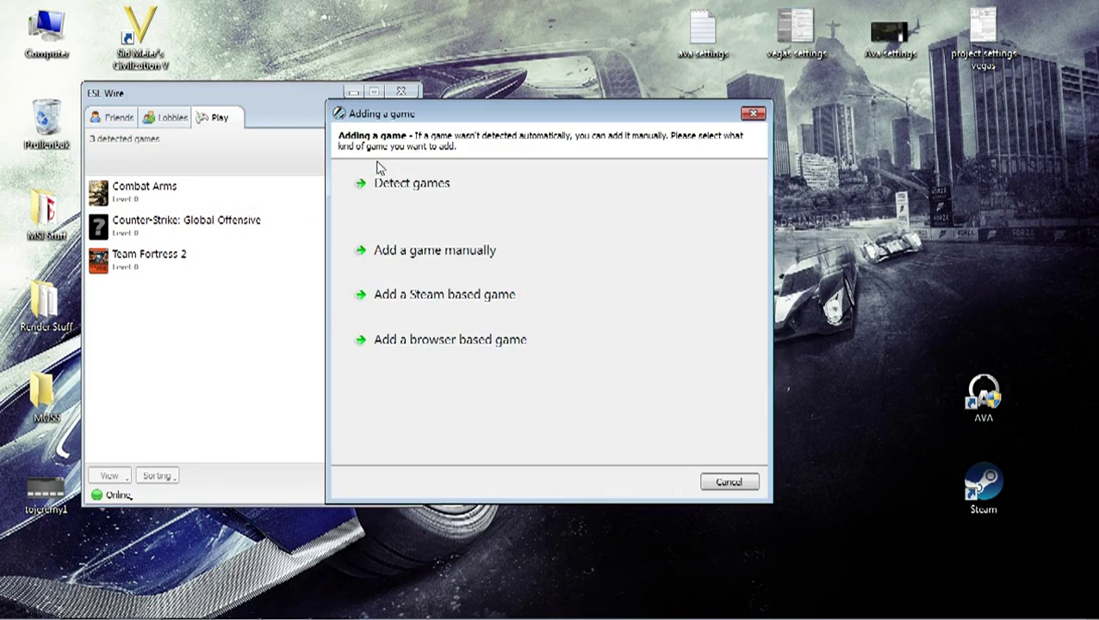
pyautogui.click(466, 258)
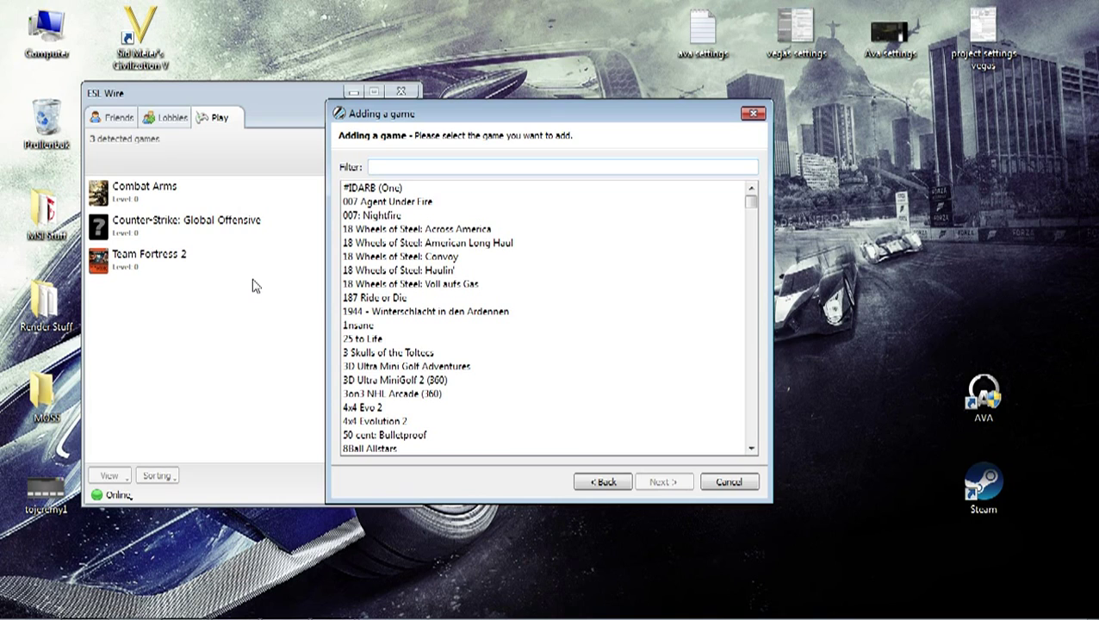
pyautogui.write('Alliance')
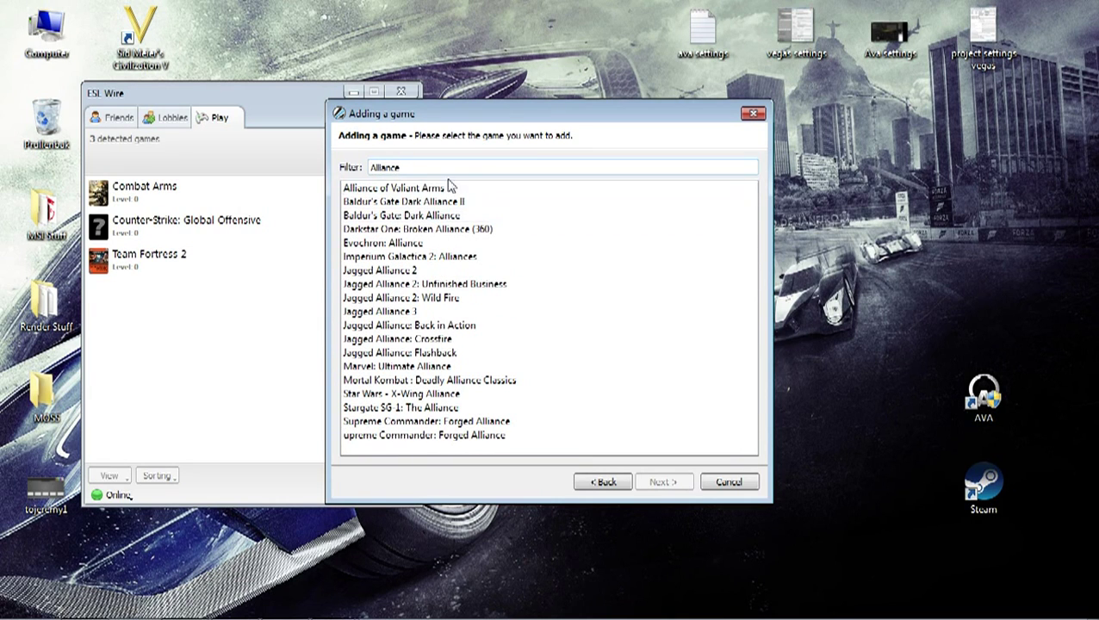
pyautogui.click(448, 188)
pyautogui.click(664, 483)
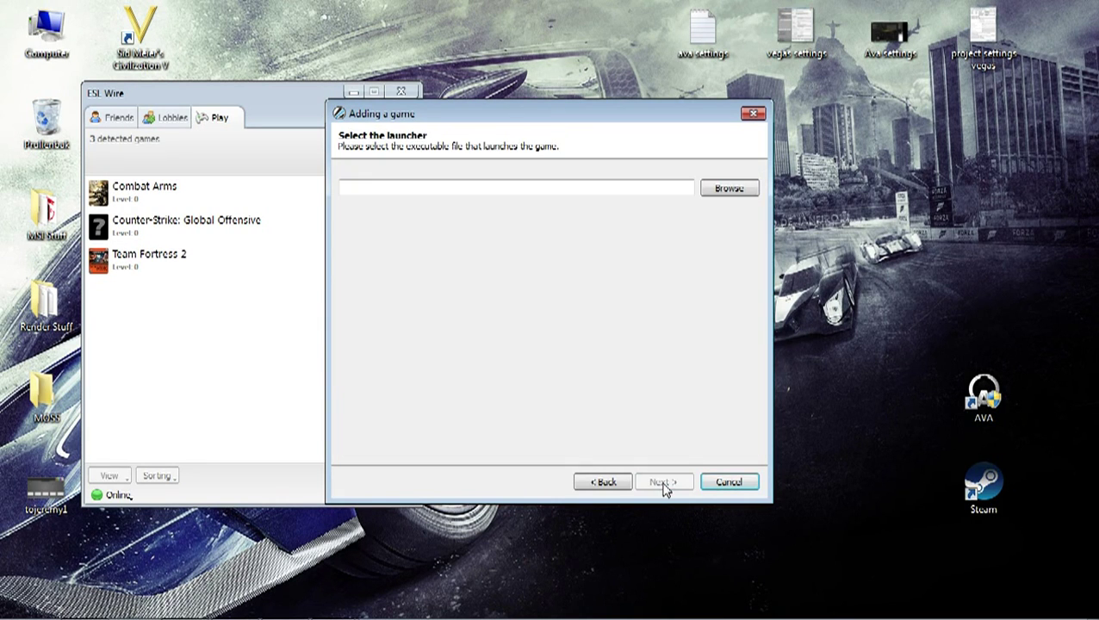
# Step: Browse to the Steam SteamApps\common\AVA folder on Games (H:) and pick NWZLauncher there
pyautogui.click(721, 193)
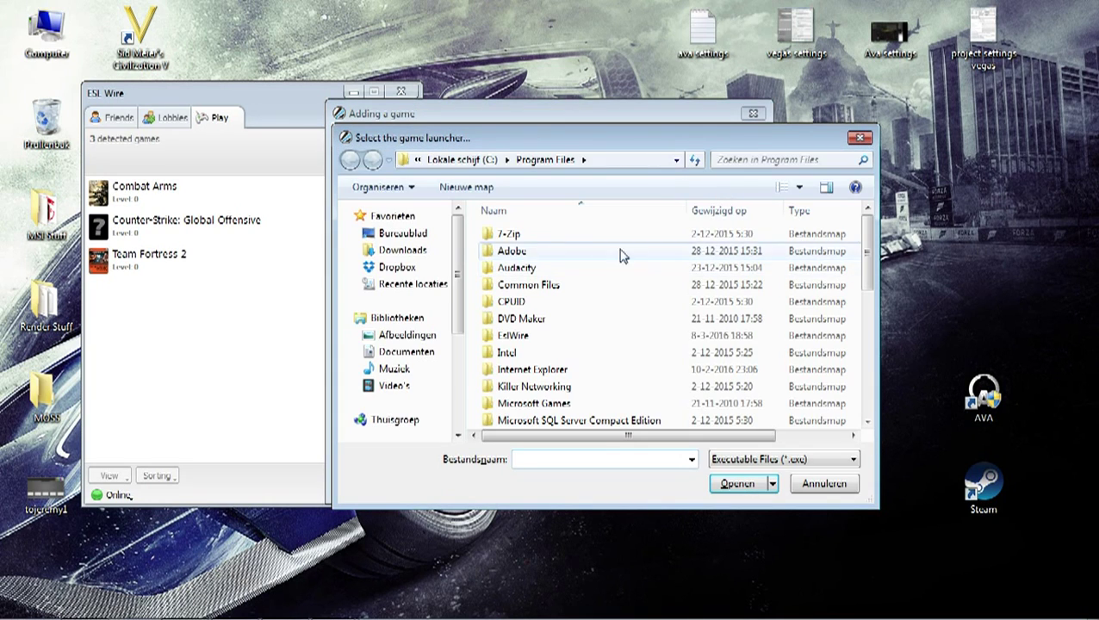
pyautogui.moveTo(459, 286); pyautogui.dragTo(459, 364)
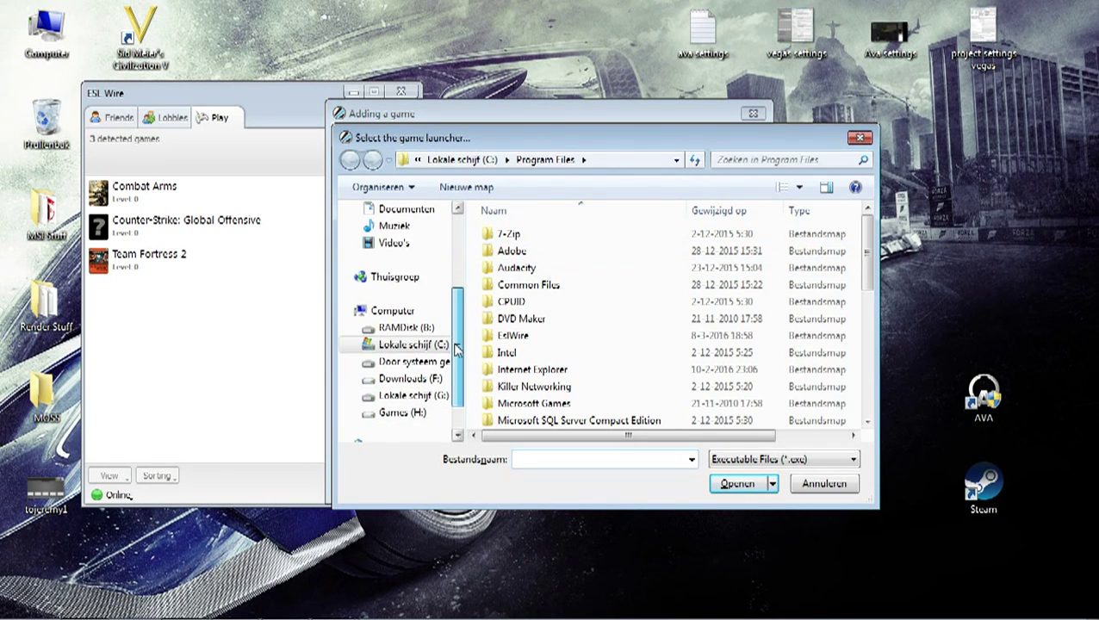
pyautogui.click(431, 398)
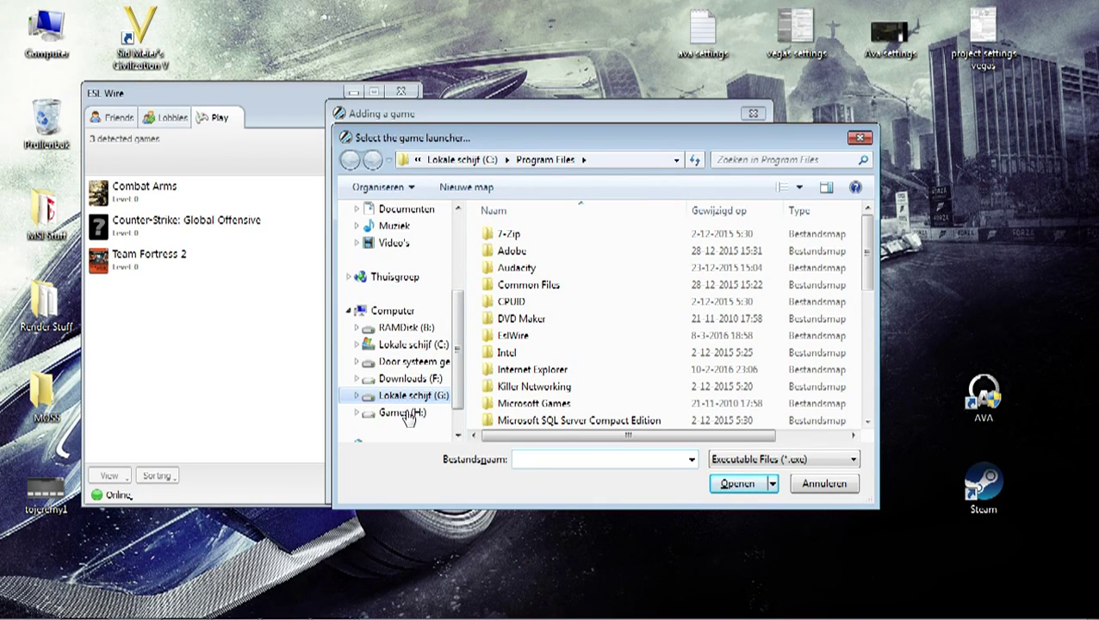
pyautogui.click(420, 412)
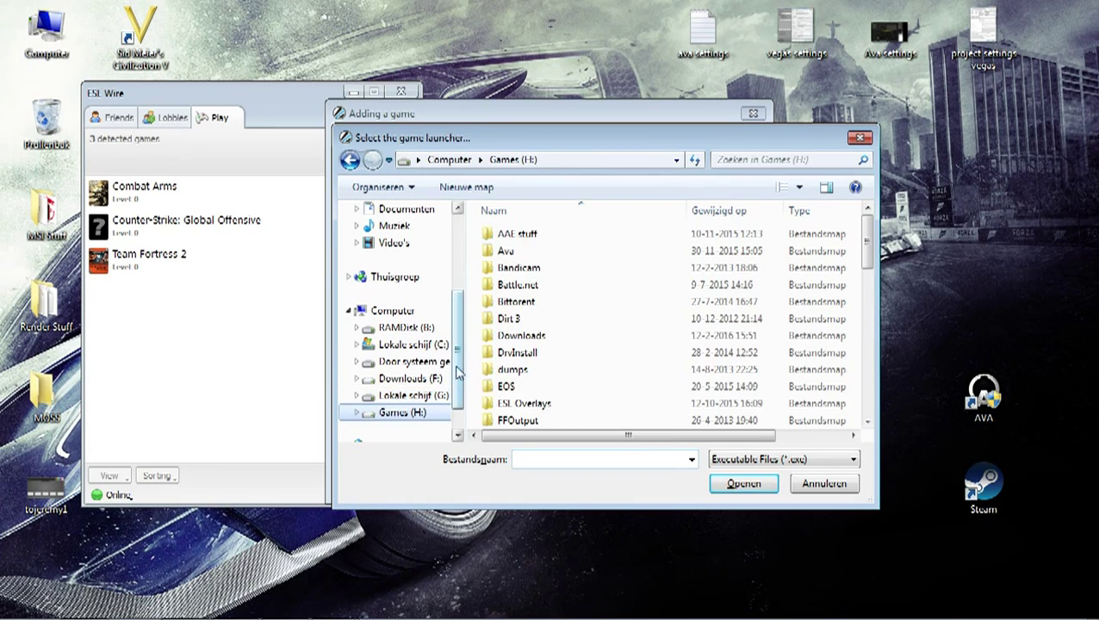
pyautogui.scroll(-6, 525, 379)
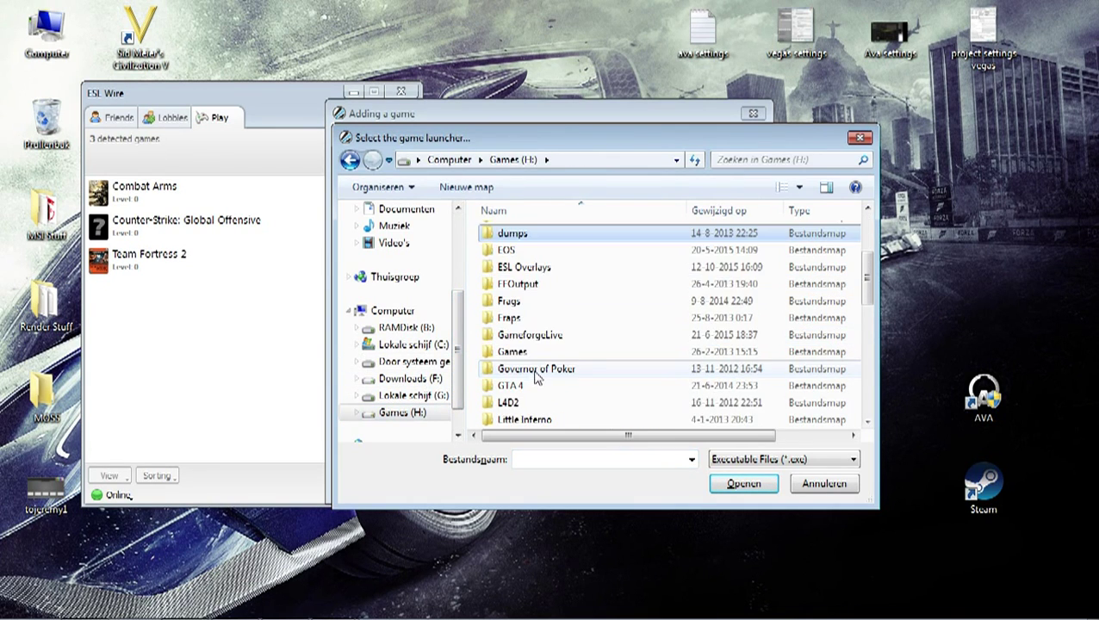
pyautogui.scroll(-2, 569, 379)
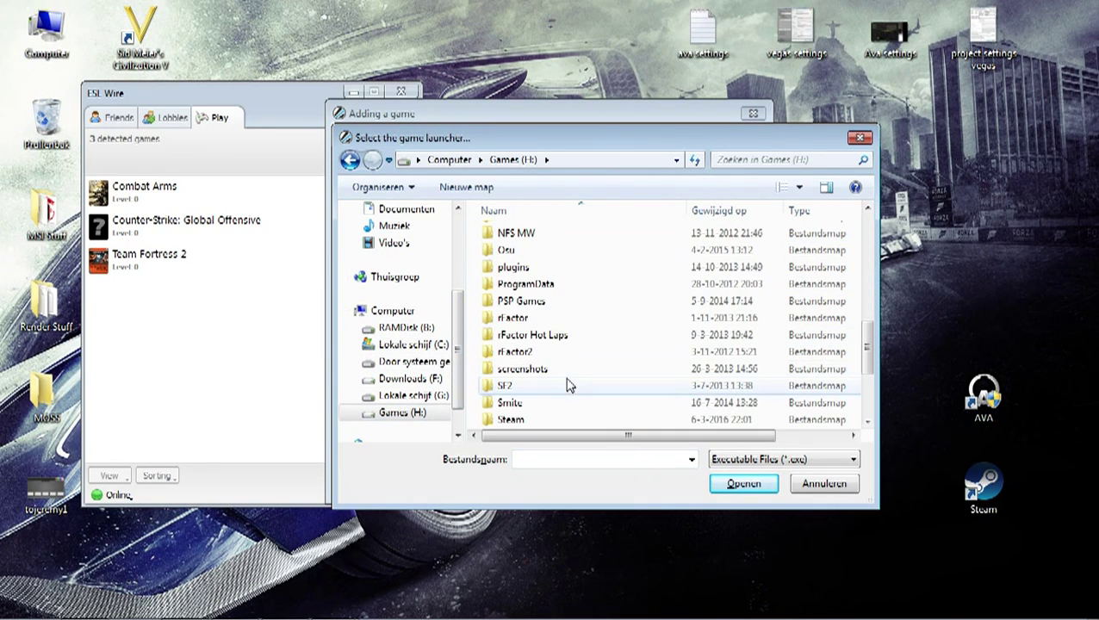
pyautogui.doubleClick(521, 419)
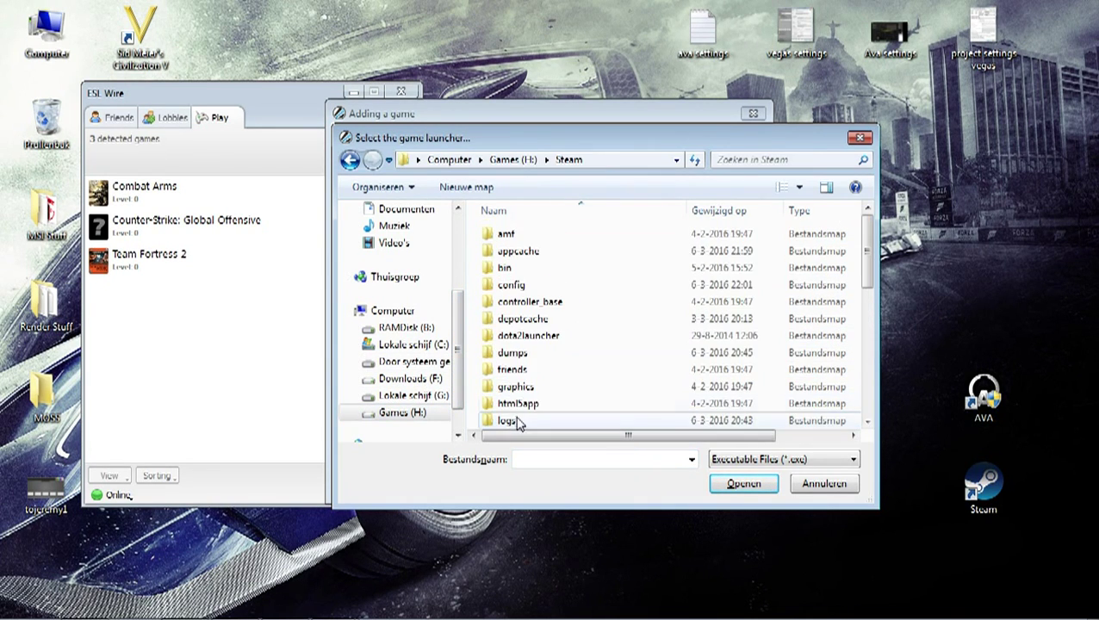
pyautogui.click(564, 387)
pyautogui.scroll(-2, 564, 385)
pyautogui.scroll(-2, 565, 385)
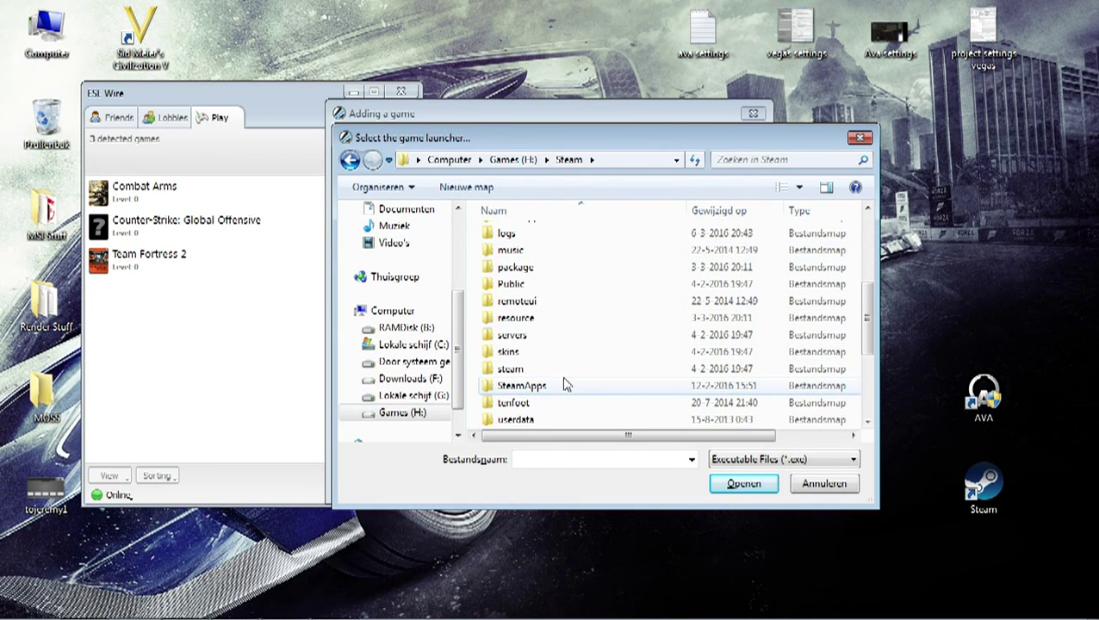
pyautogui.doubleClick(564, 385)
pyautogui.doubleClick(545, 239)
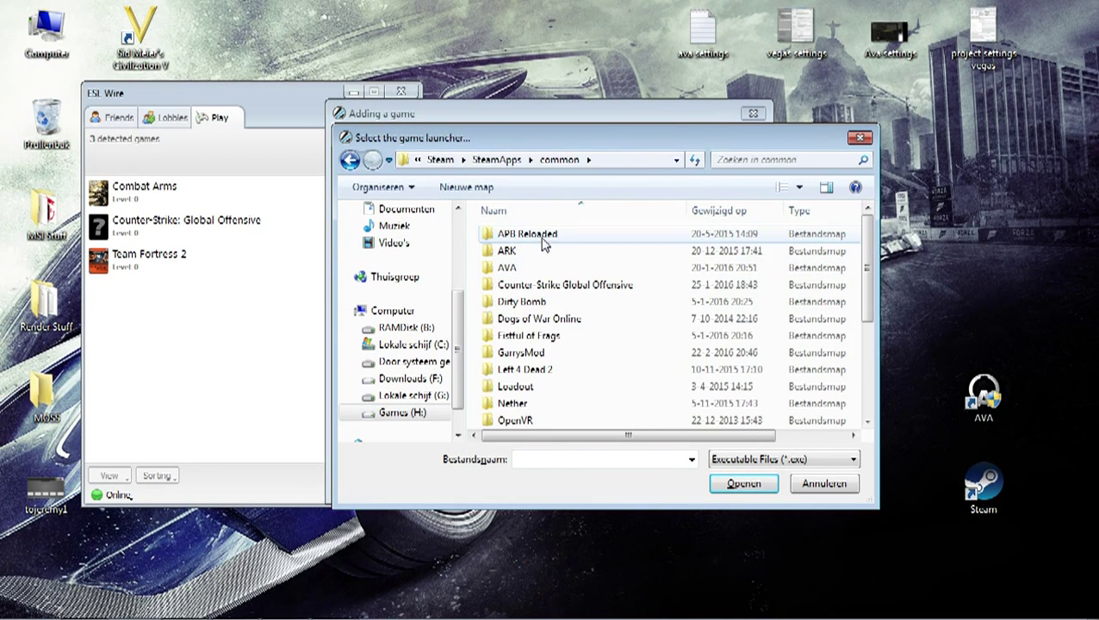
pyautogui.doubleClick(515, 269)
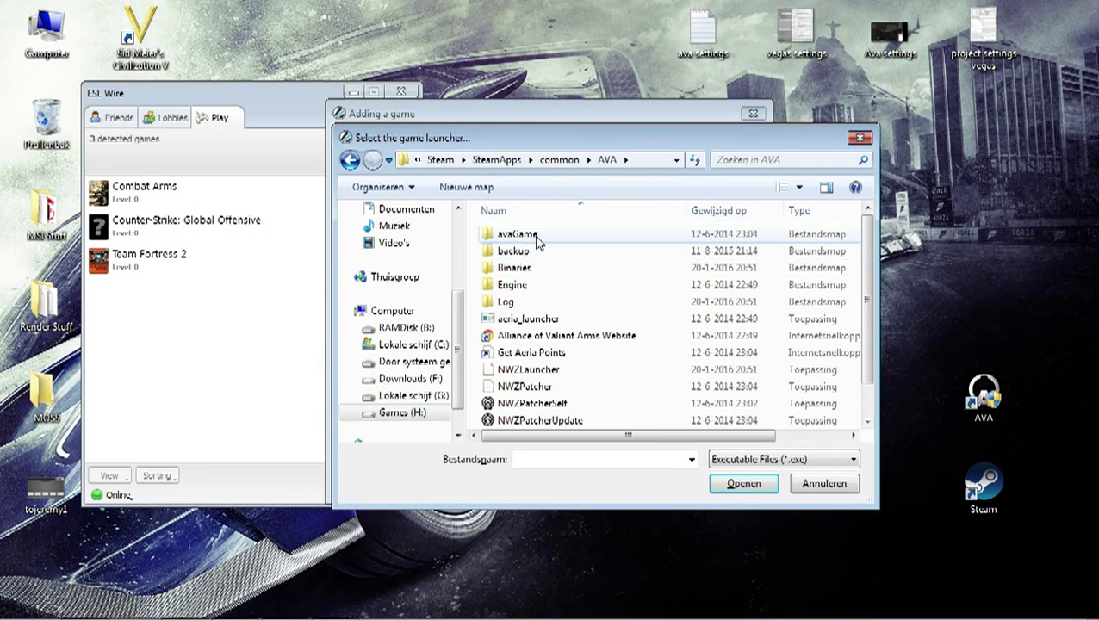
pyautogui.click(545, 370)
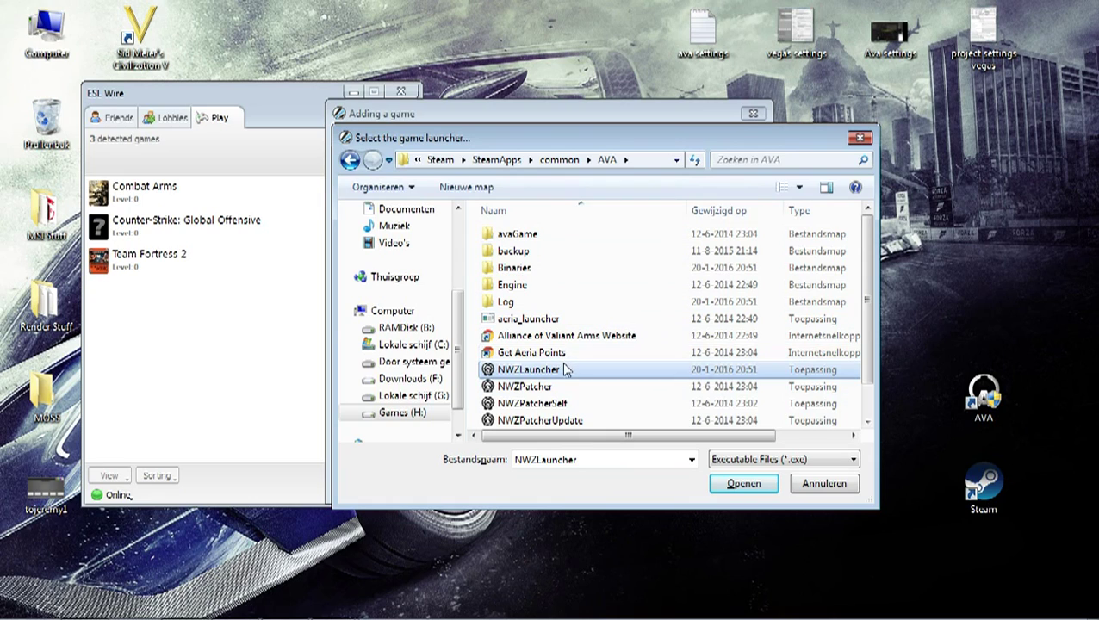
# Step: Instead choose C:\AeriaGames\AVA\NWZLauncher.exe as the launcher and confirm with Openen
pyautogui.click(441, 347)
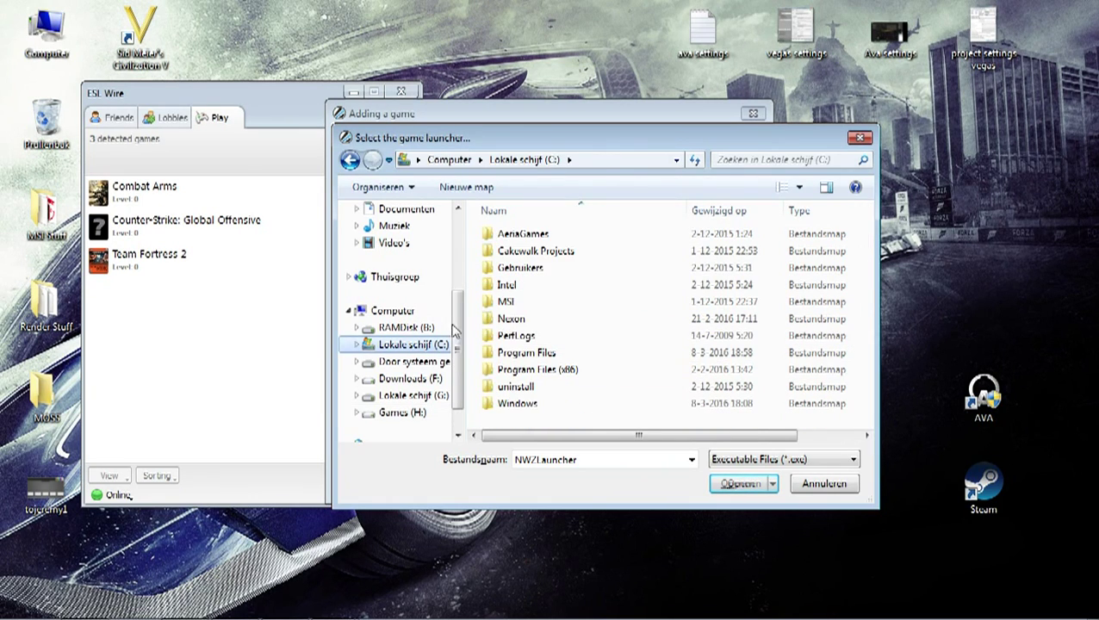
pyautogui.doubleClick(538, 234)
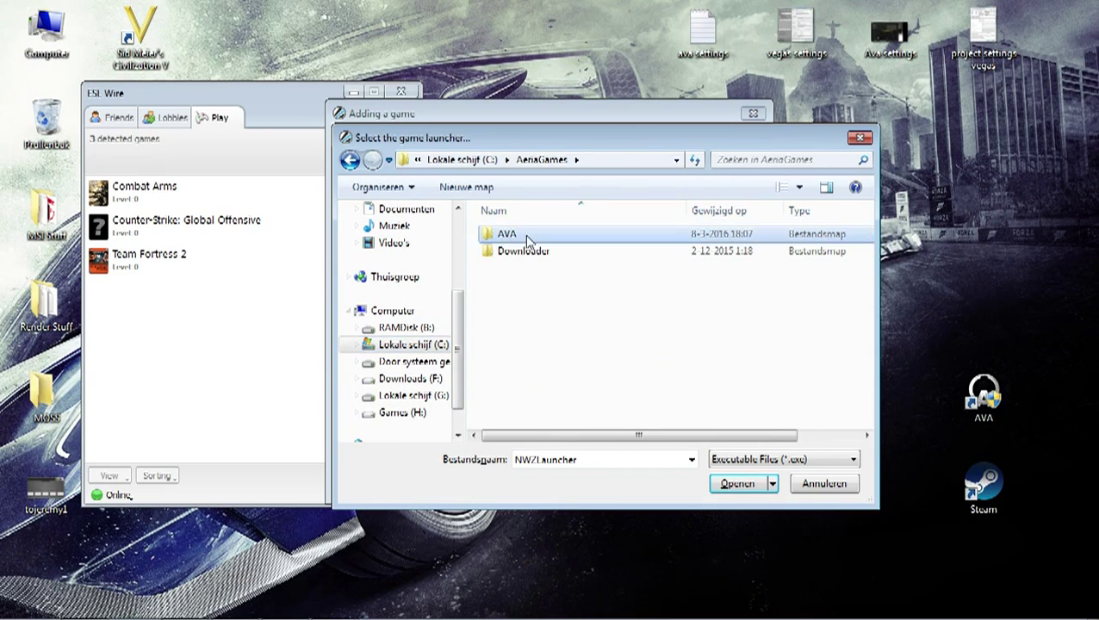
pyautogui.doubleClick(528, 236)
pyautogui.click(536, 370)
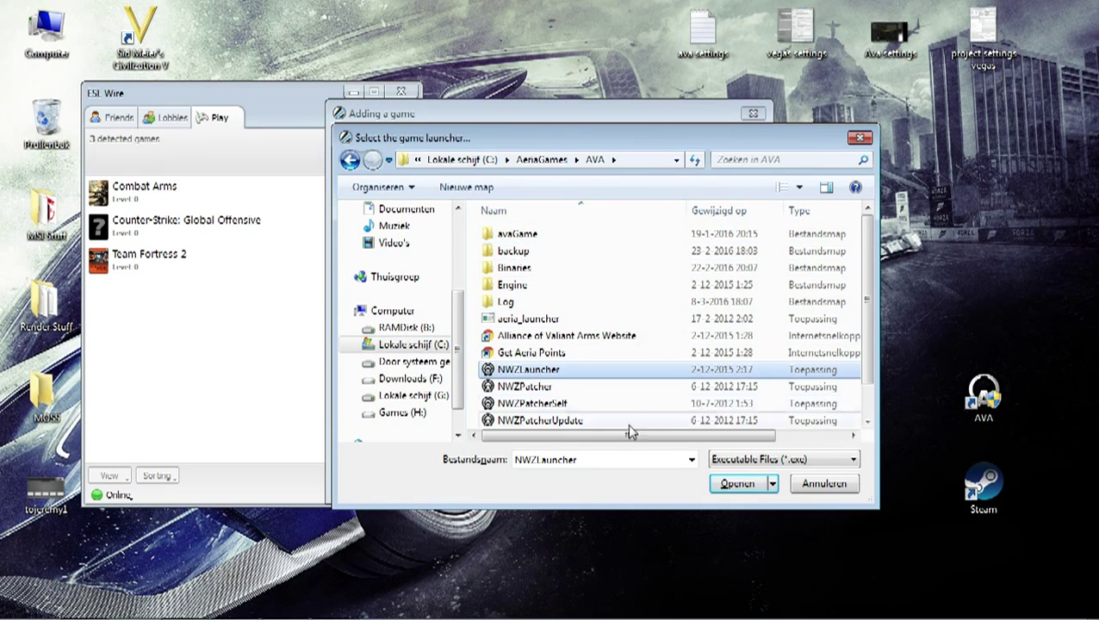
pyautogui.click(737, 484)
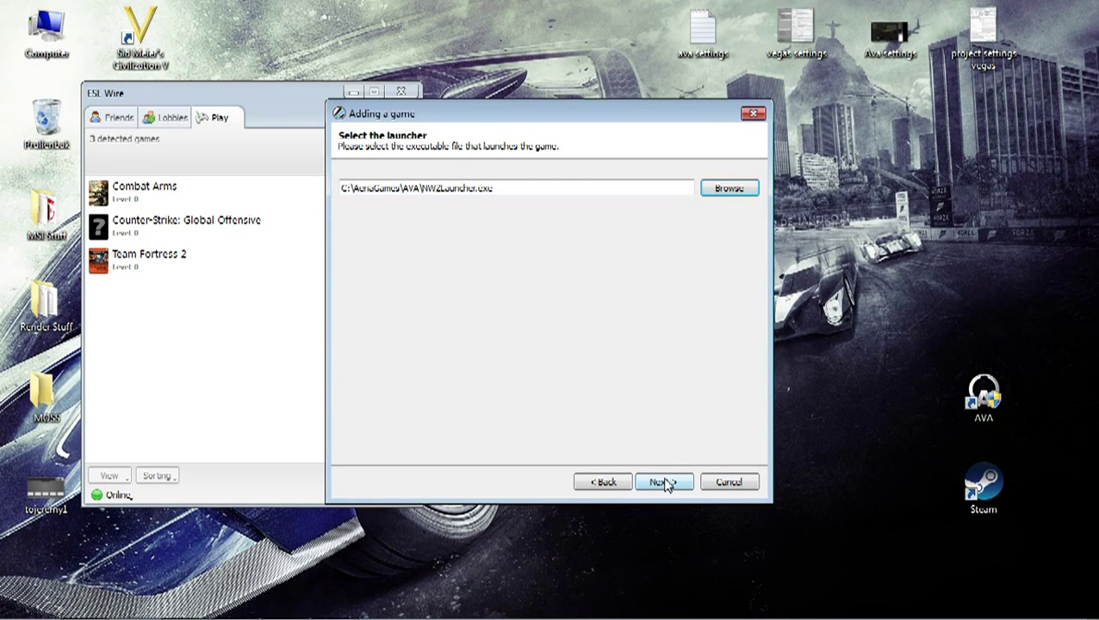
# Step: Run the registry scan, which detects the AVA_US install path key, and advance to the test launch
pyautogui.click(663, 483)
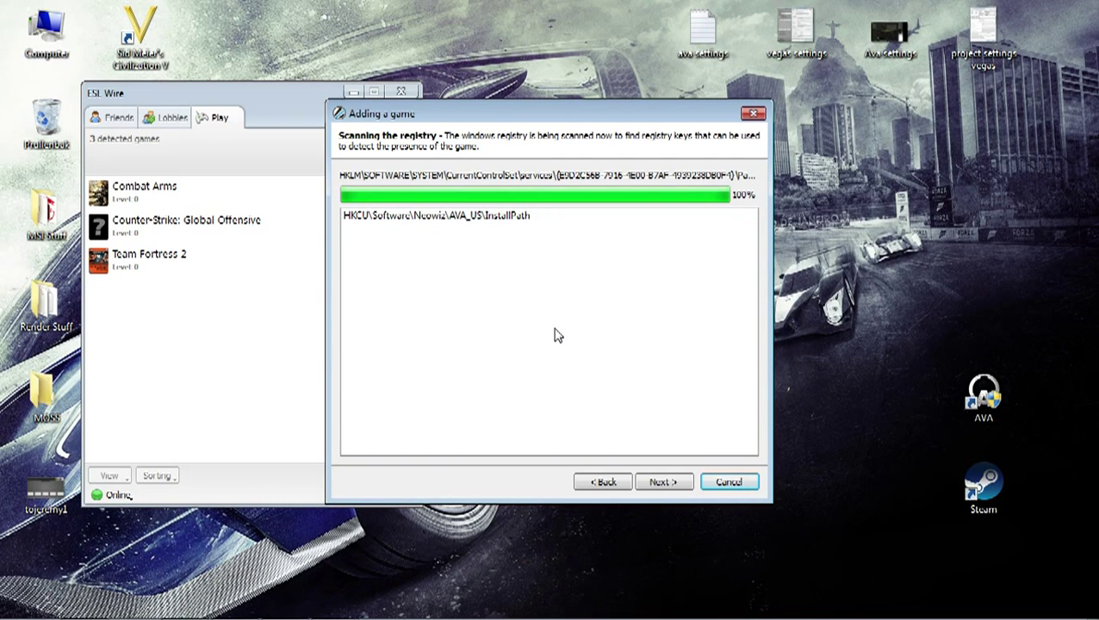
pyautogui.click(663, 482)
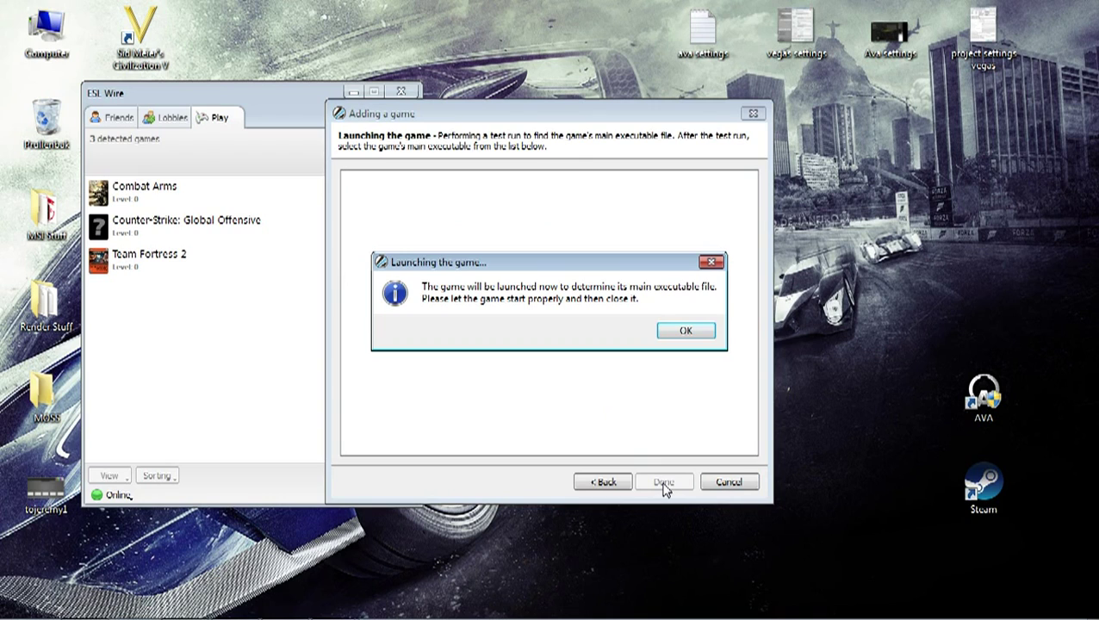
# Step: Start the test run with GAME START and log in to AVA with the game account username and password
pyautogui.click(680, 334)
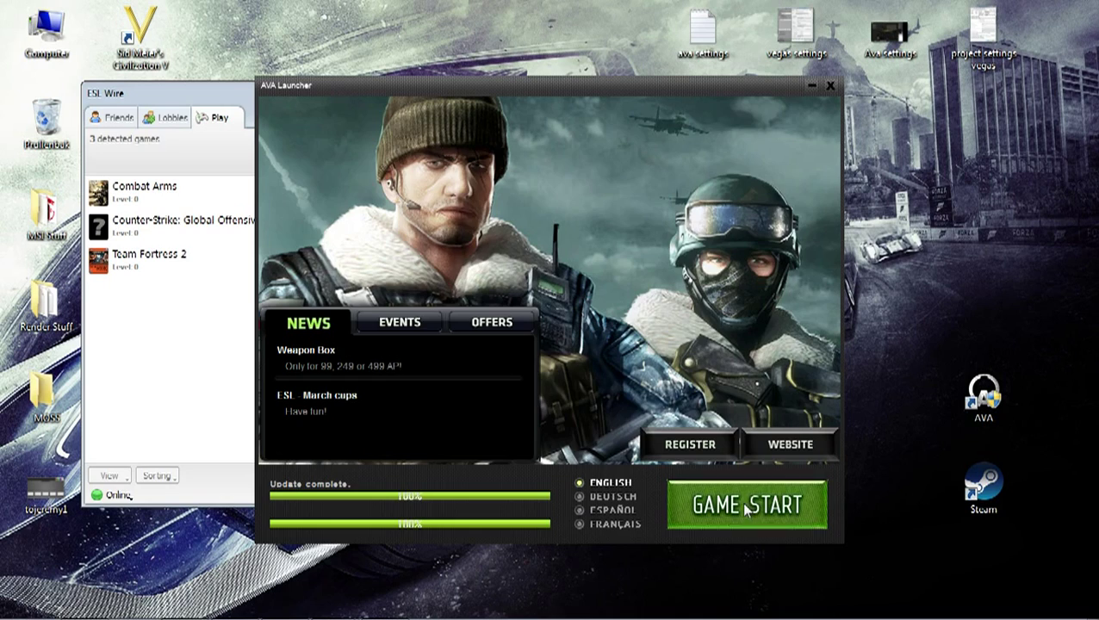
pyautogui.click(746, 504)
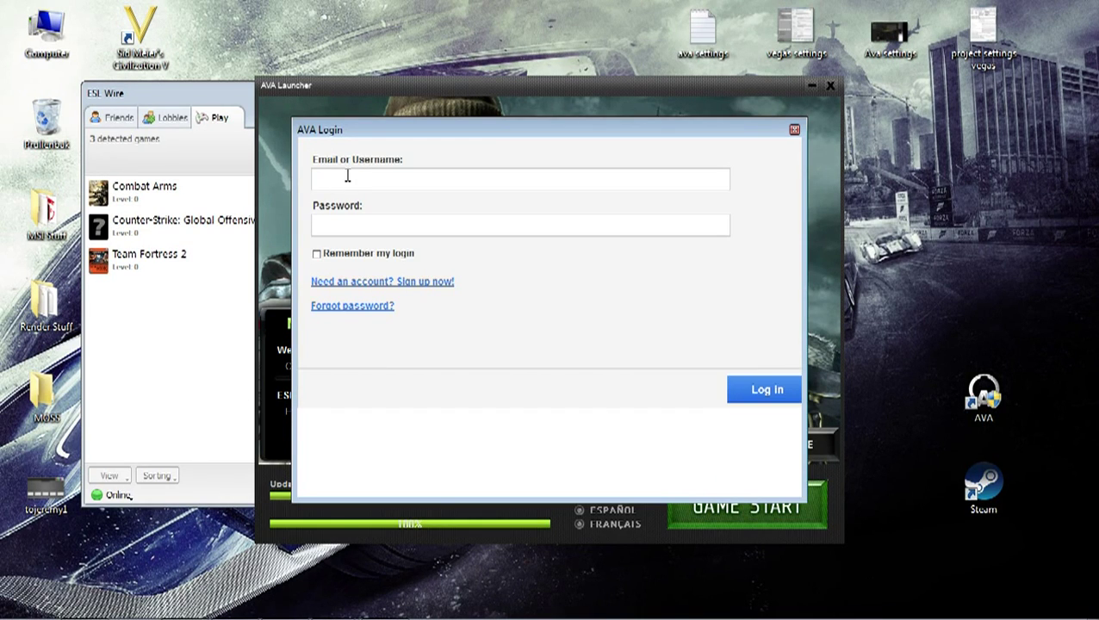
pyautogui.press('Tab')
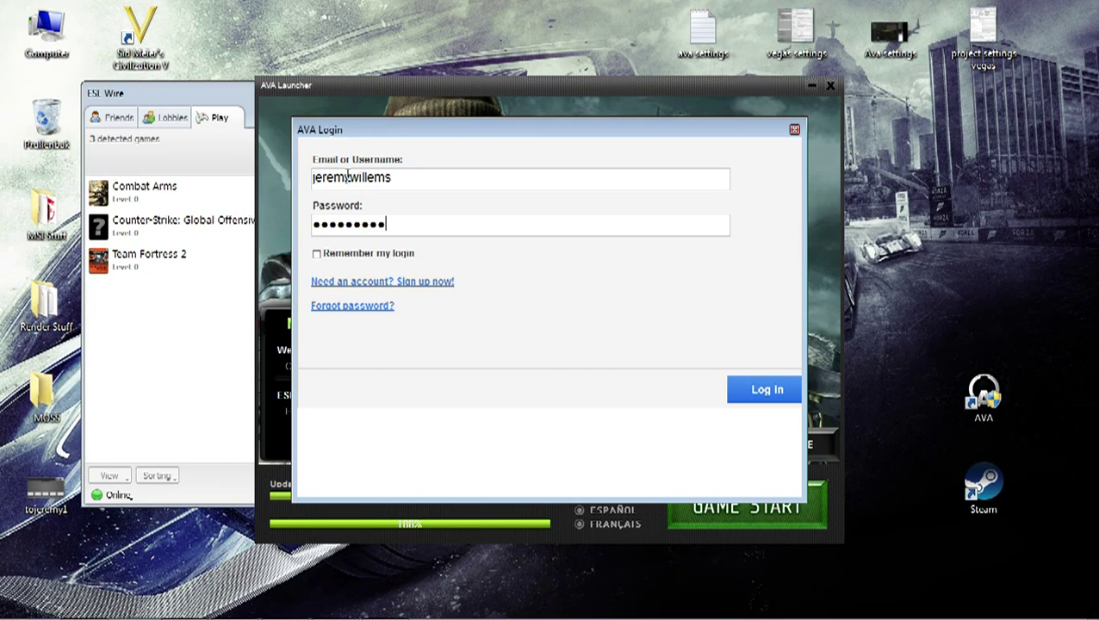
pyautogui.click(760, 398)
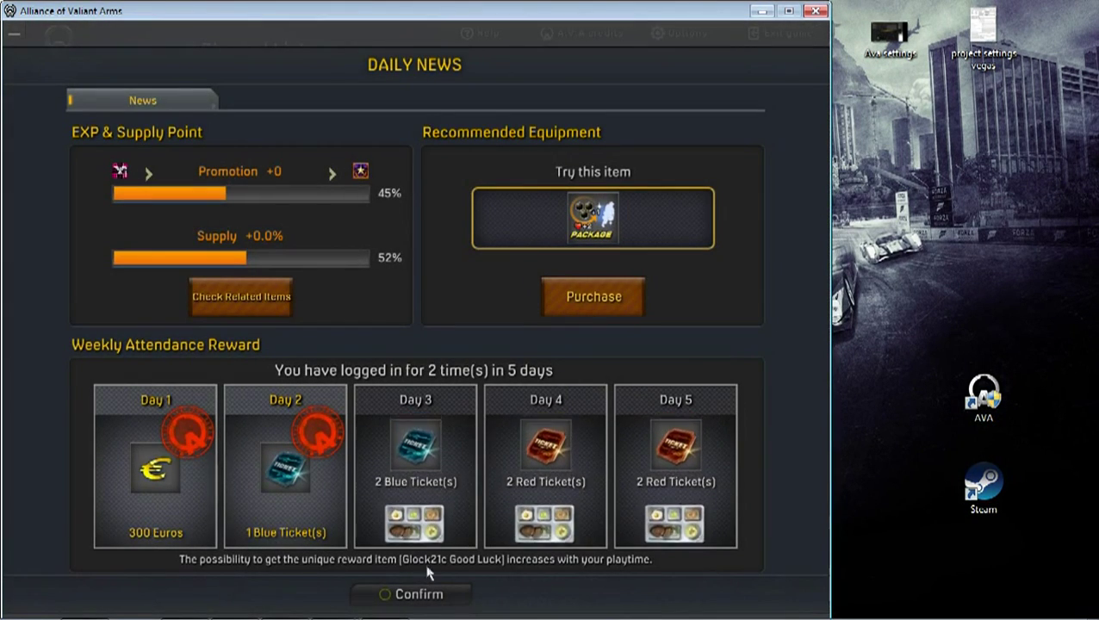
# Step: Dismiss the Daily News and daily challenges, then enter the PVP Channel lobby
pyautogui.click(422, 593)
pyautogui.click(424, 548)
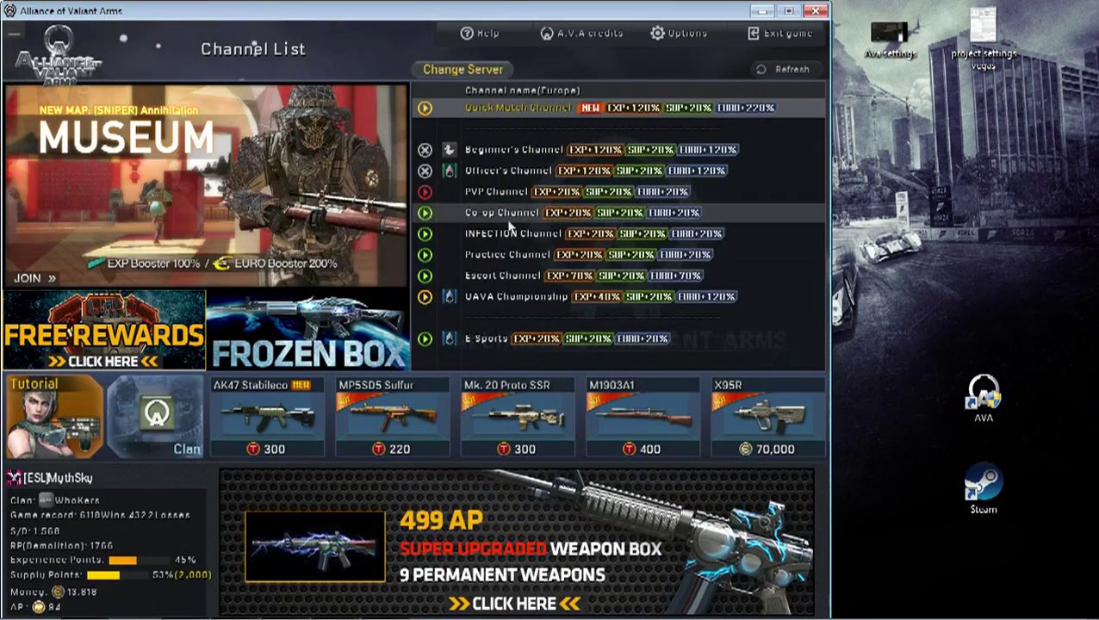
pyautogui.click(515, 201)
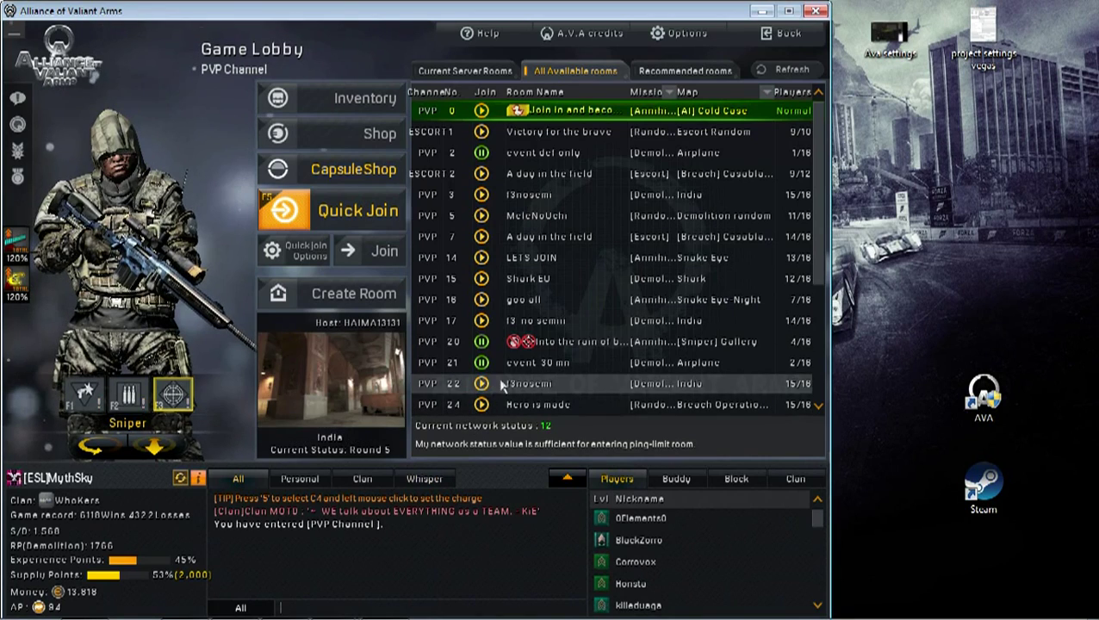
# Step: Leave the lobby and exit Alliance of Valiant Arms, confirming the quit
pyautogui.click(785, 38)
pyautogui.click(784, 38)
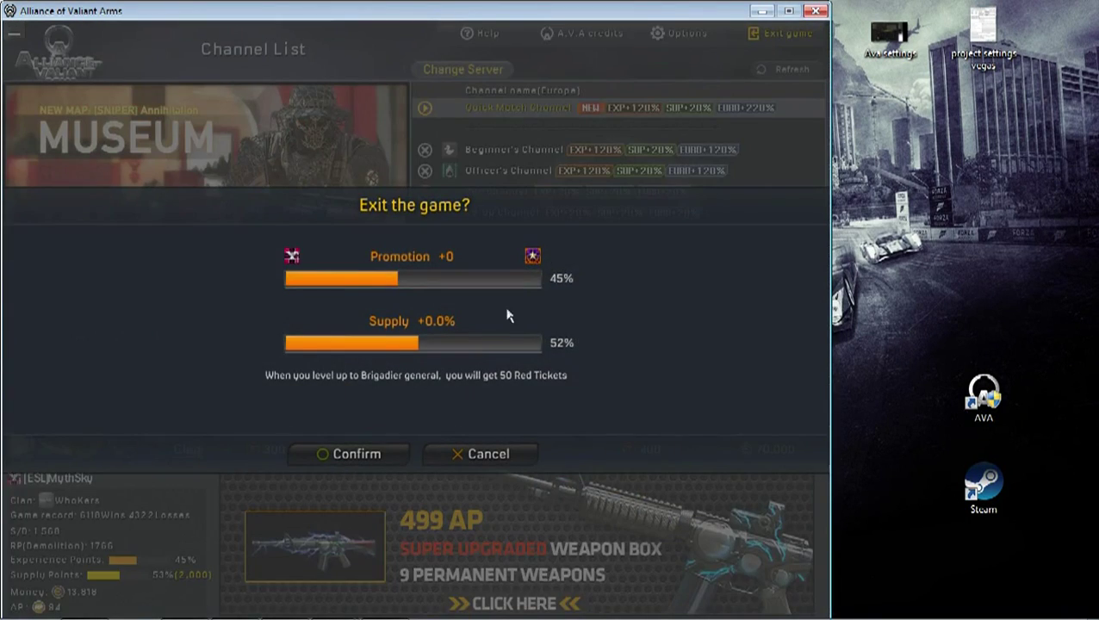
pyautogui.click(368, 451)
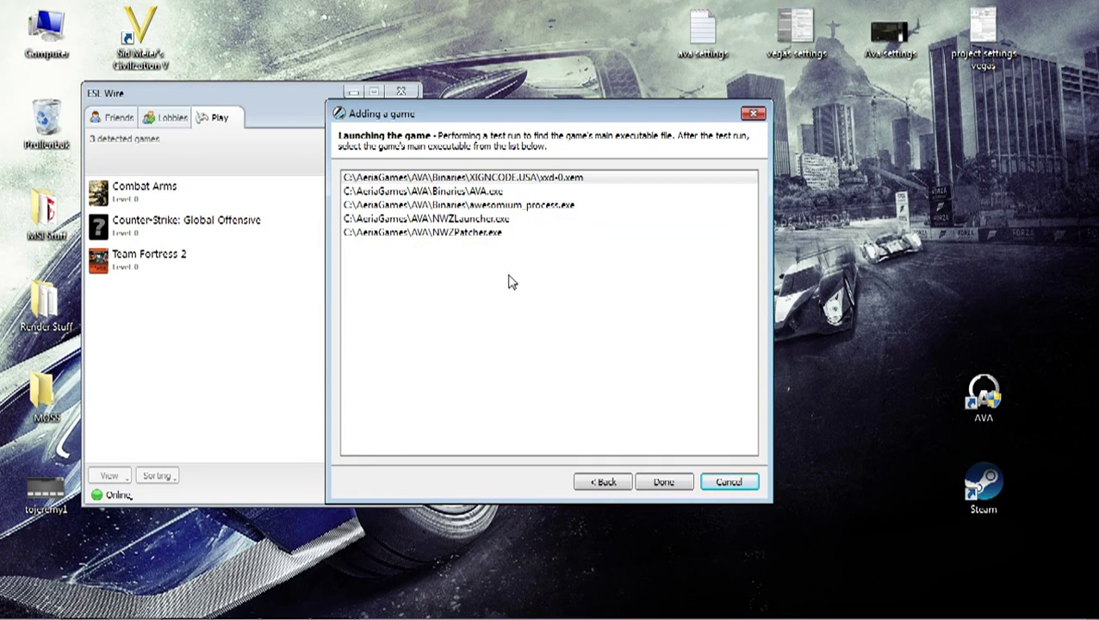
# Step: Choose AVA.exe as the main executable, finish adding the game, and acknowledge both confirmation messages
pyautogui.click(489, 192)
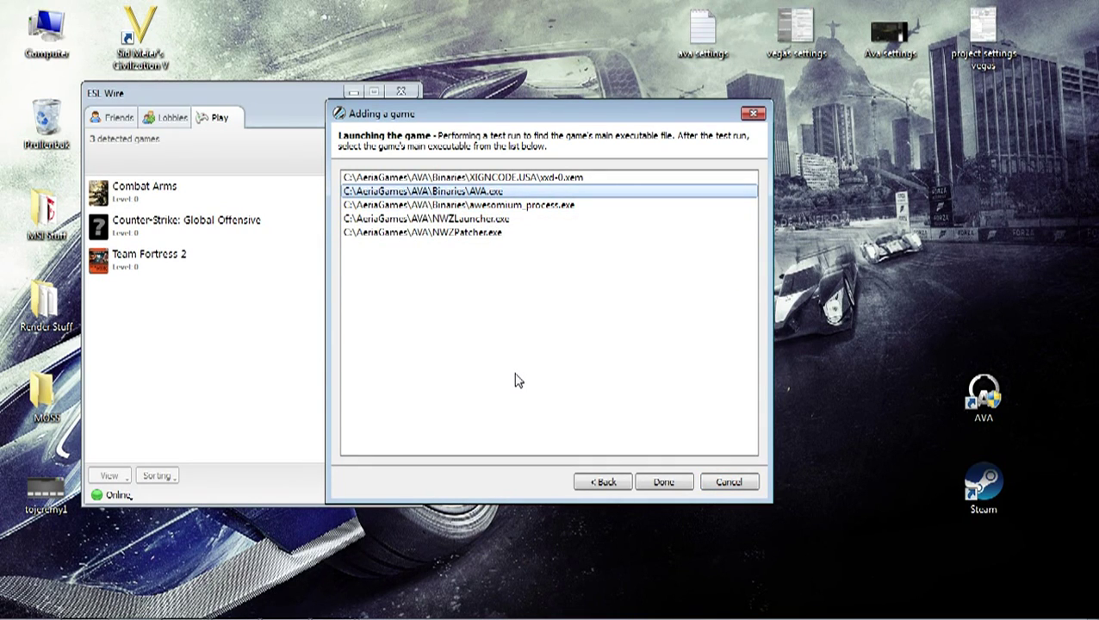
pyautogui.click(657, 483)
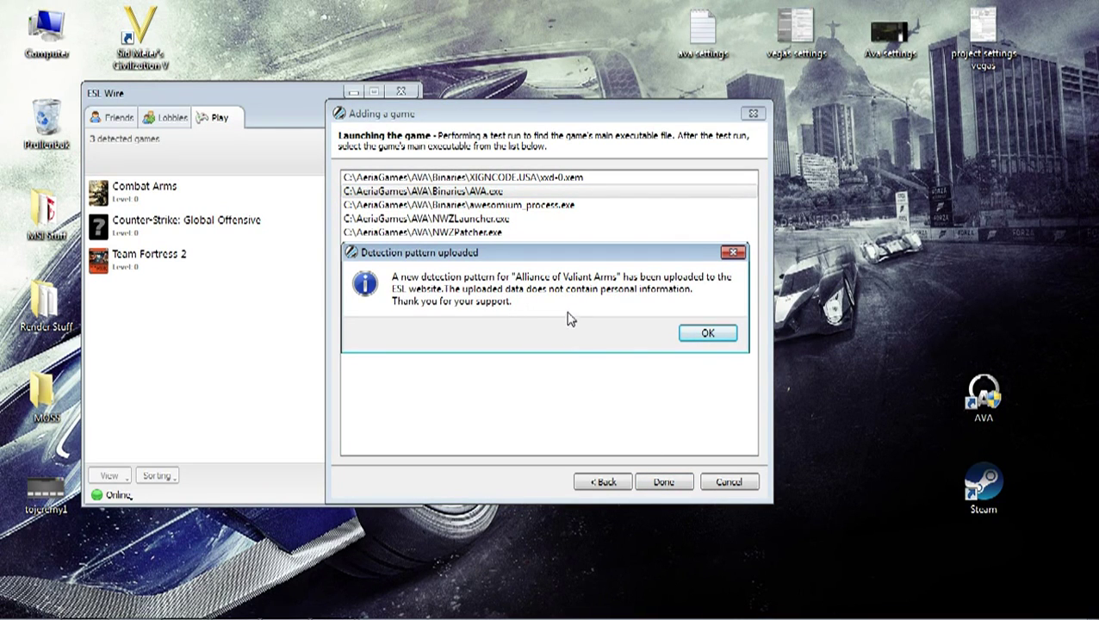
pyautogui.click(693, 338)
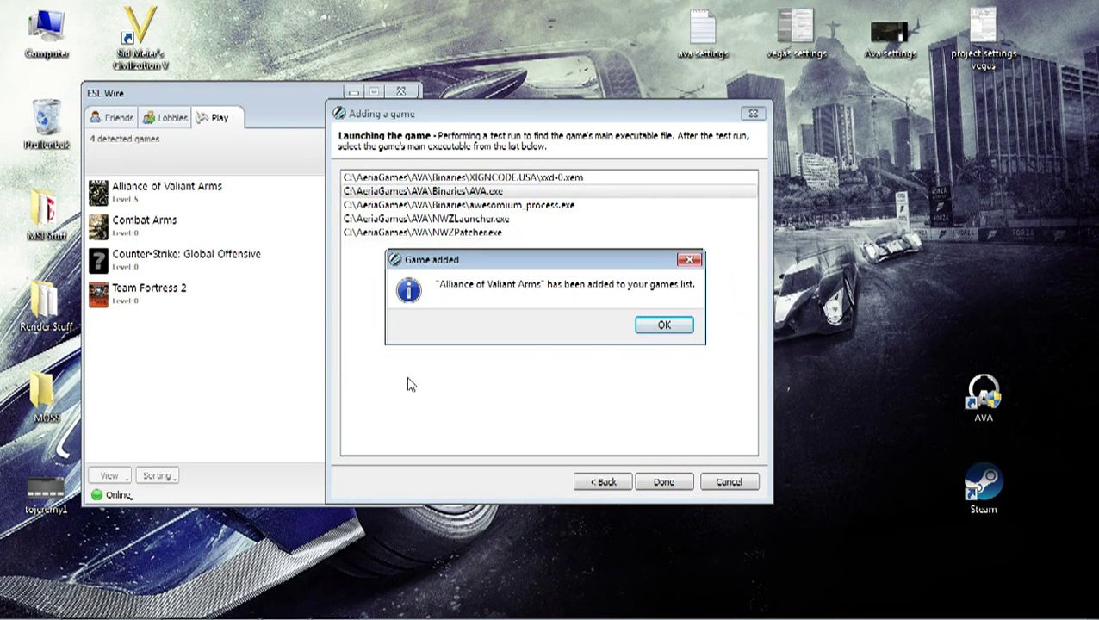
pyautogui.click(650, 329)
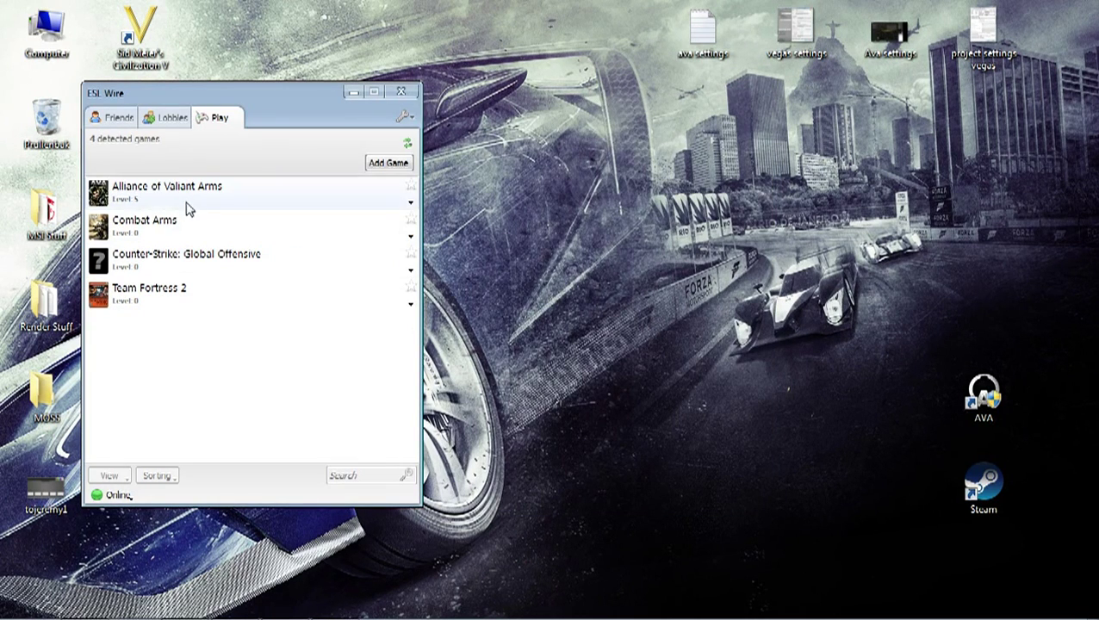